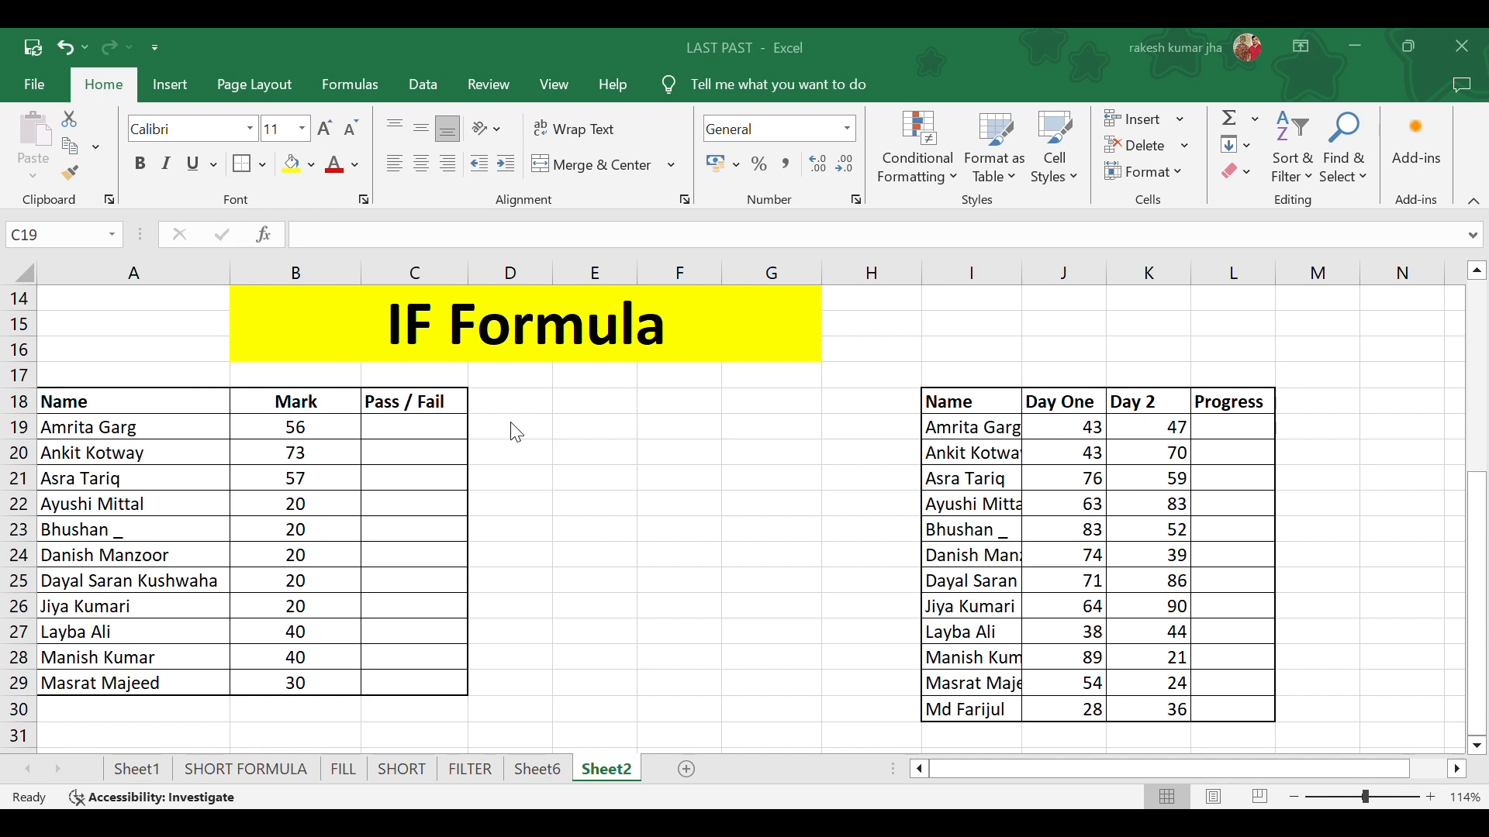
# Enter the formula =IF(B19>30,"Pass","Fail") in cell C19 of the Pass / Fail column.
pyautogui.click(400, 424)
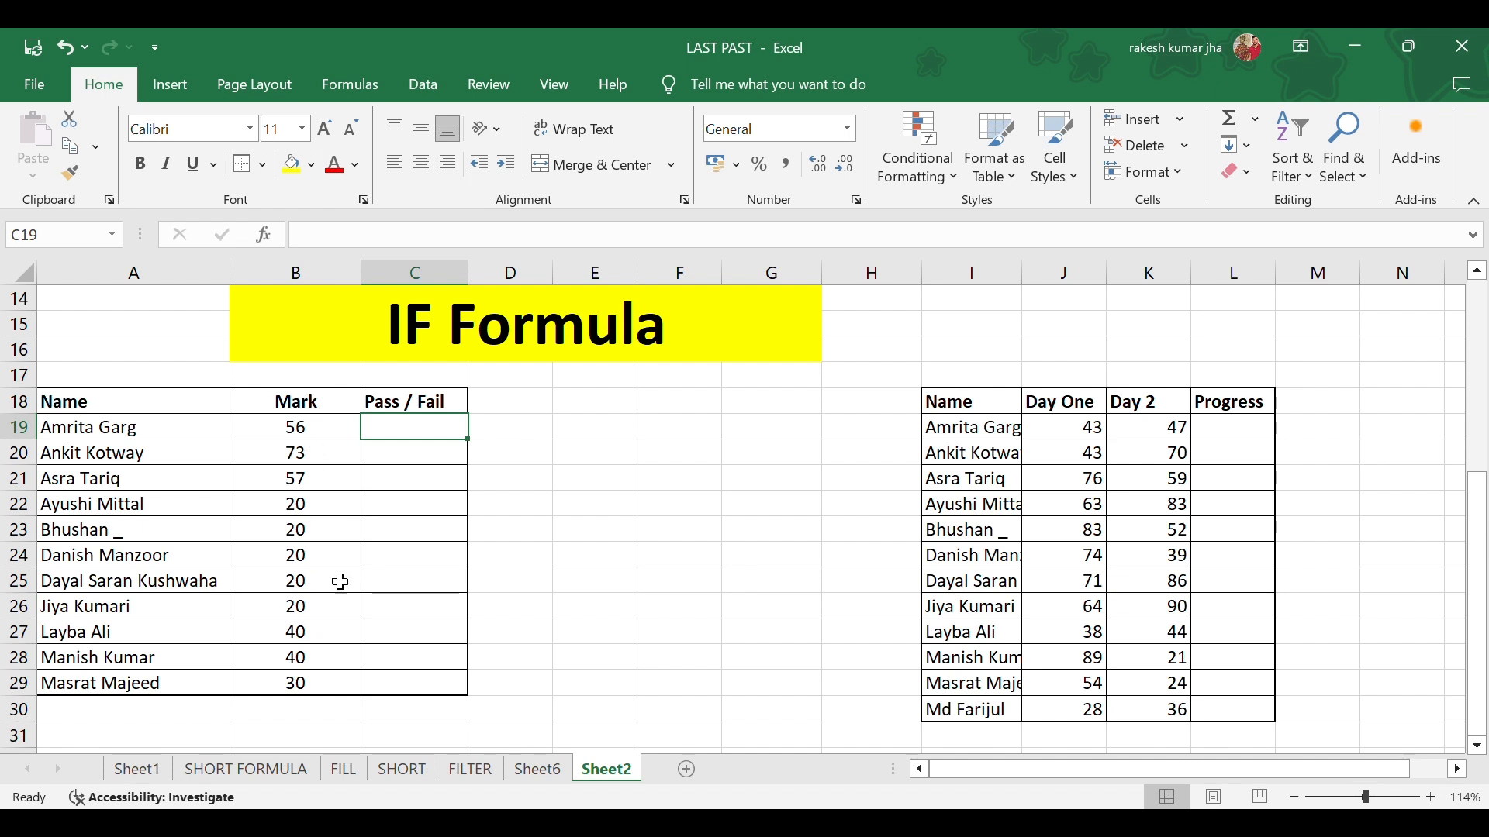
pyautogui.doubleClick(392, 427)
pyautogui.write('=')
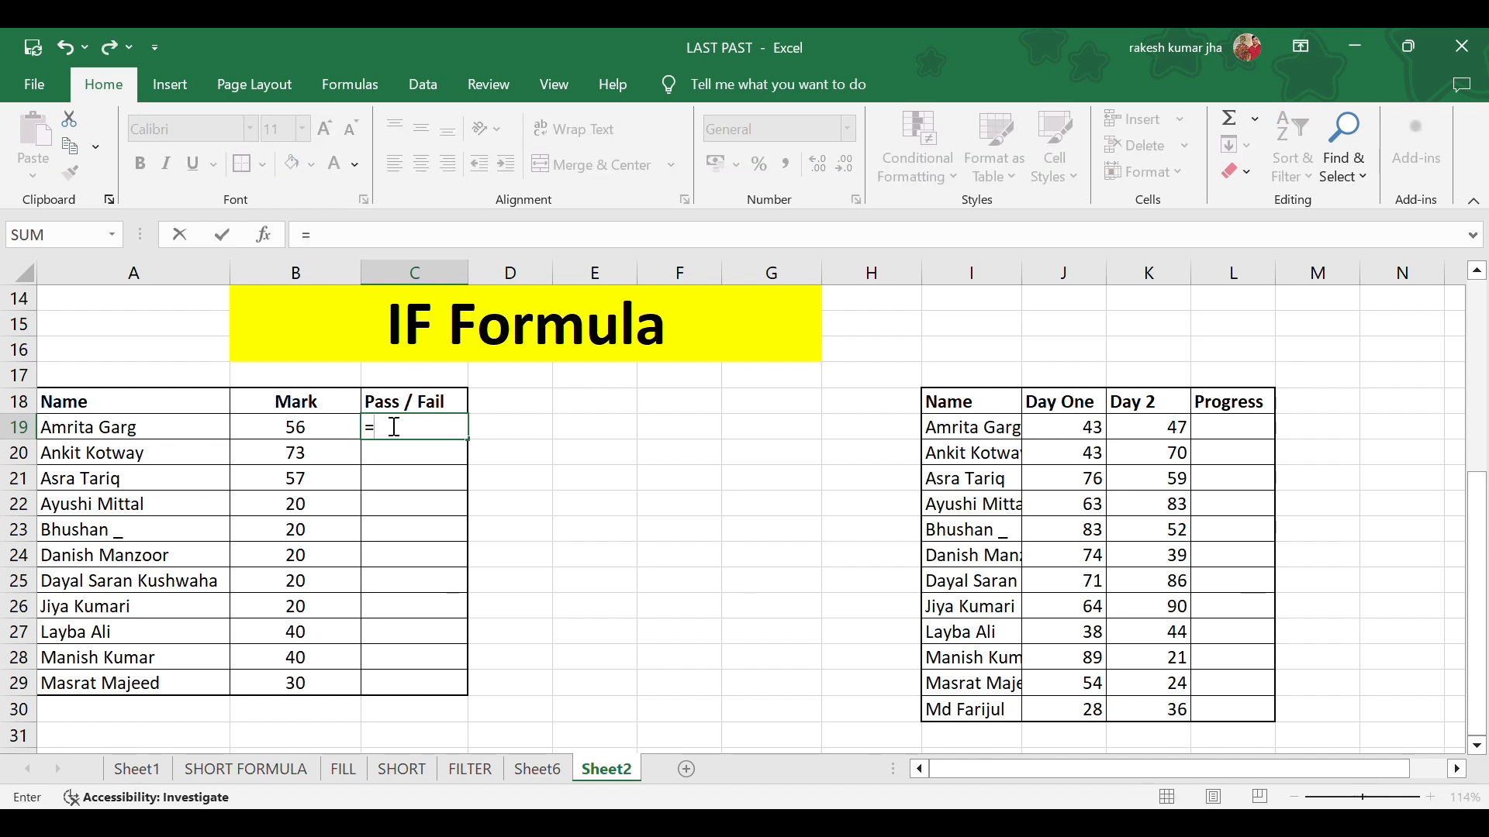
pyautogui.write('if')
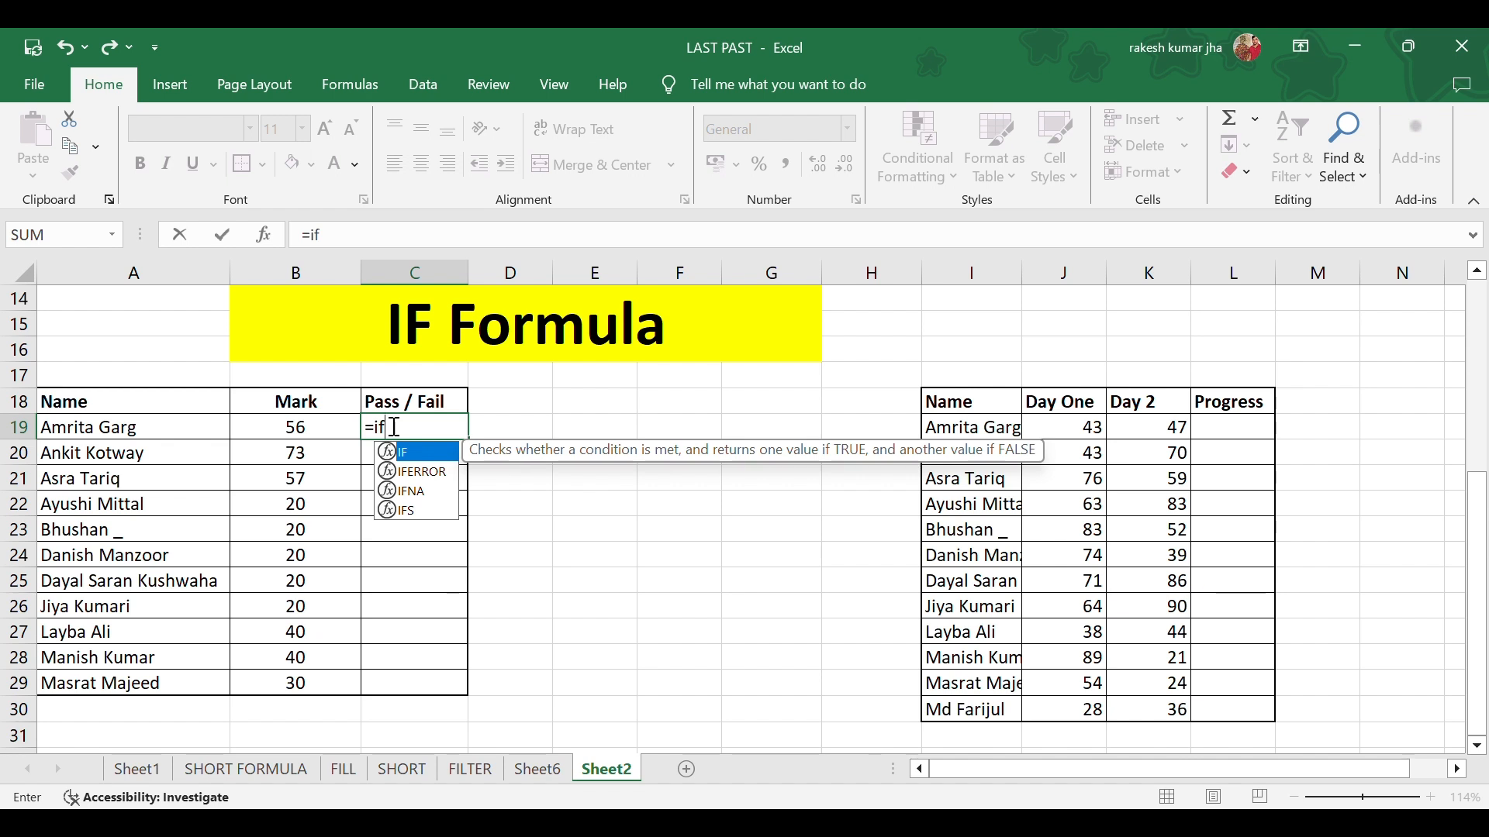
pyautogui.press('Tab')
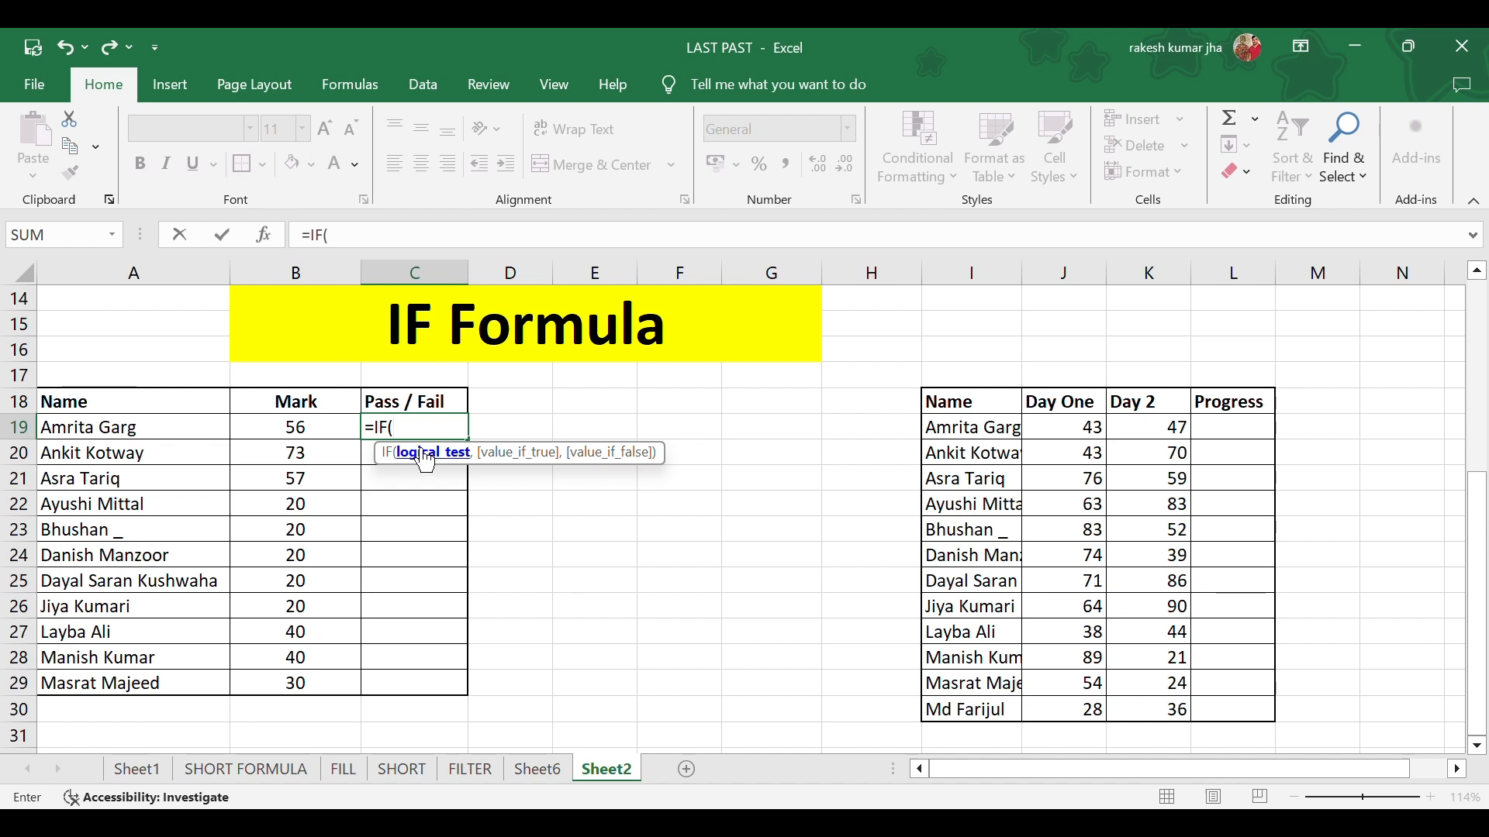
pyautogui.click(302, 434)
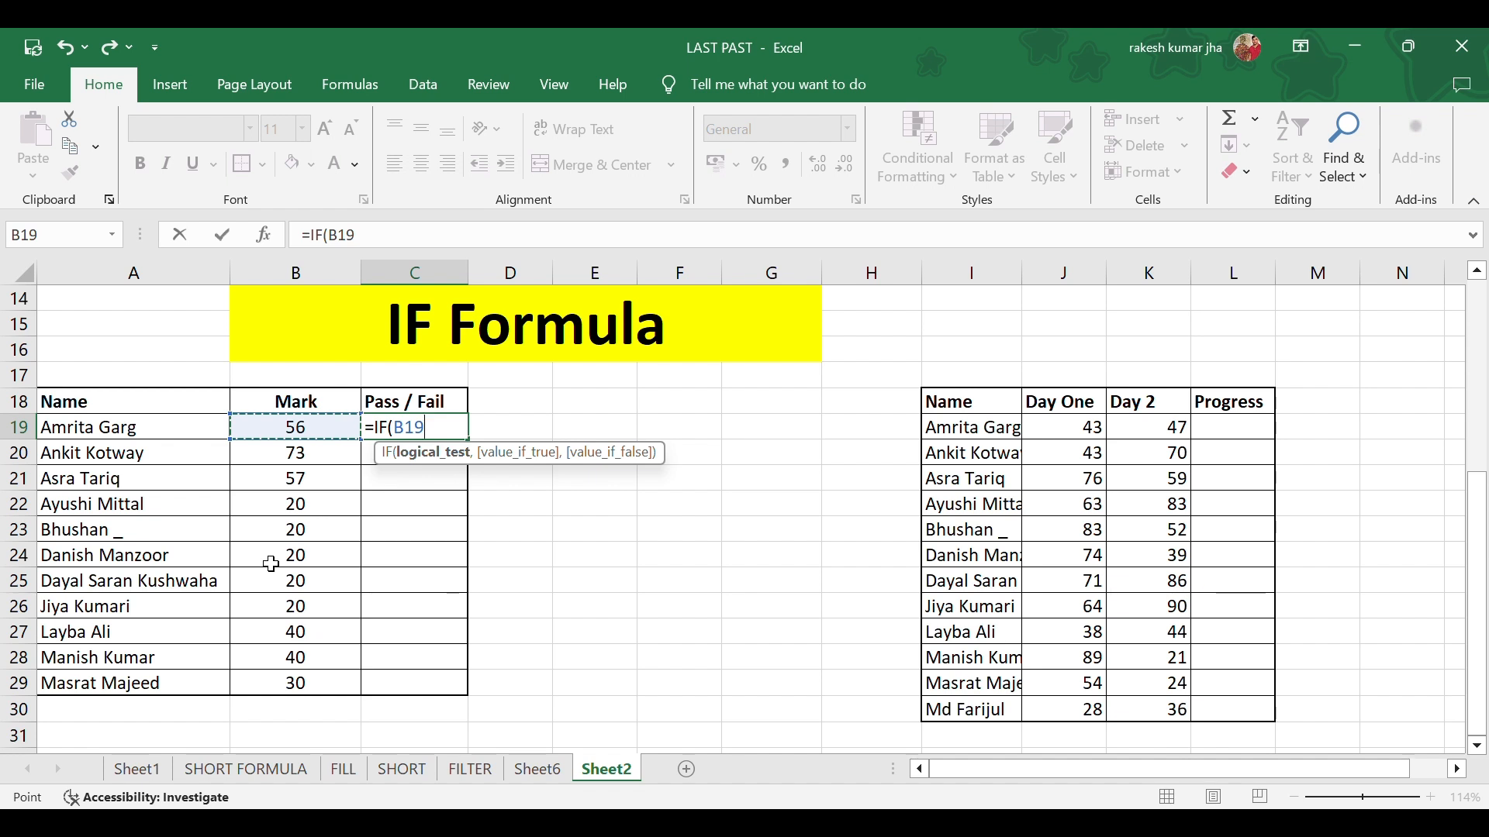
pyautogui.write('>30')
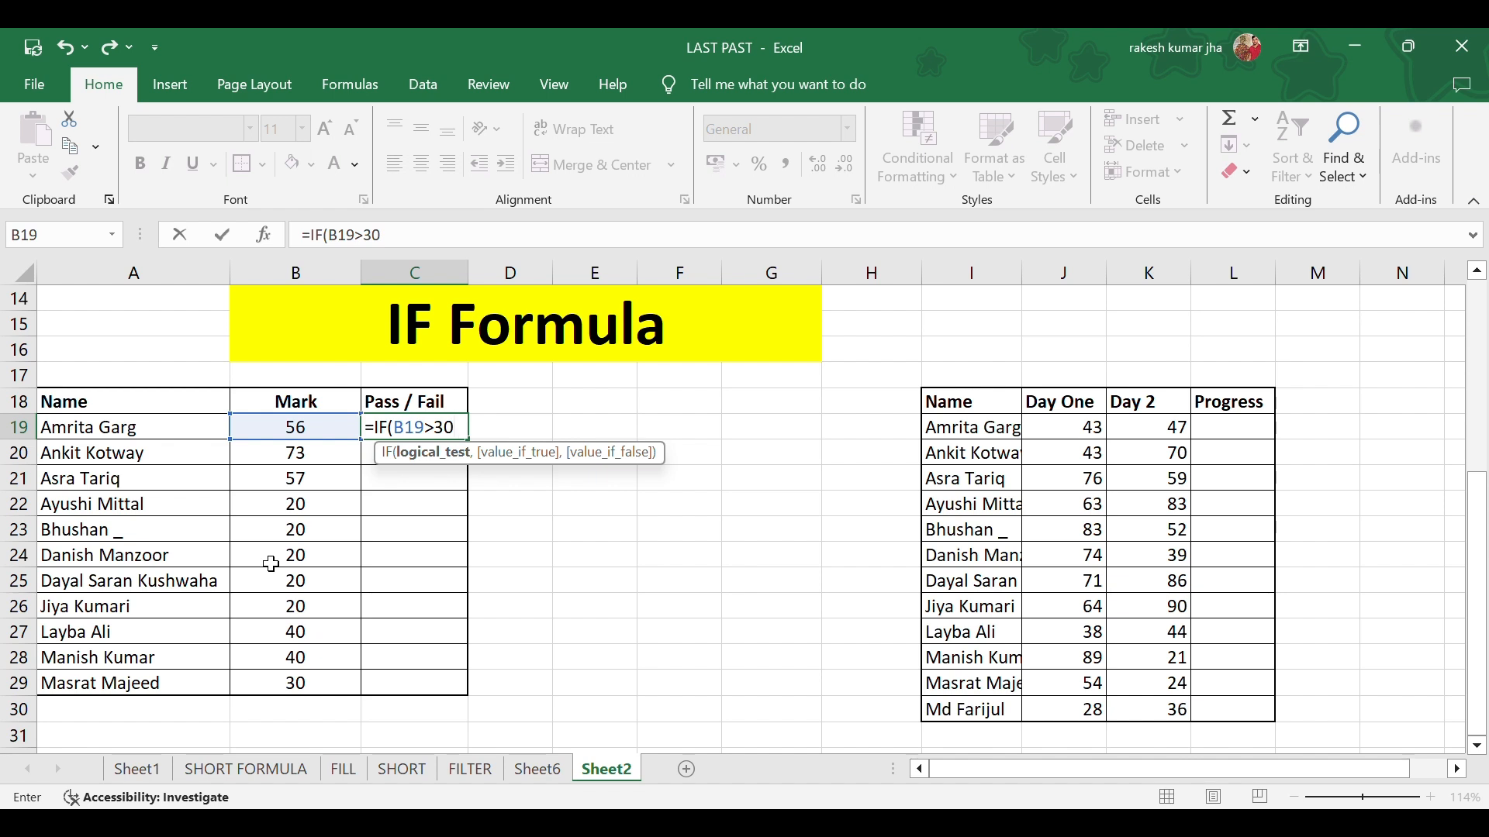
pyautogui.write(',')
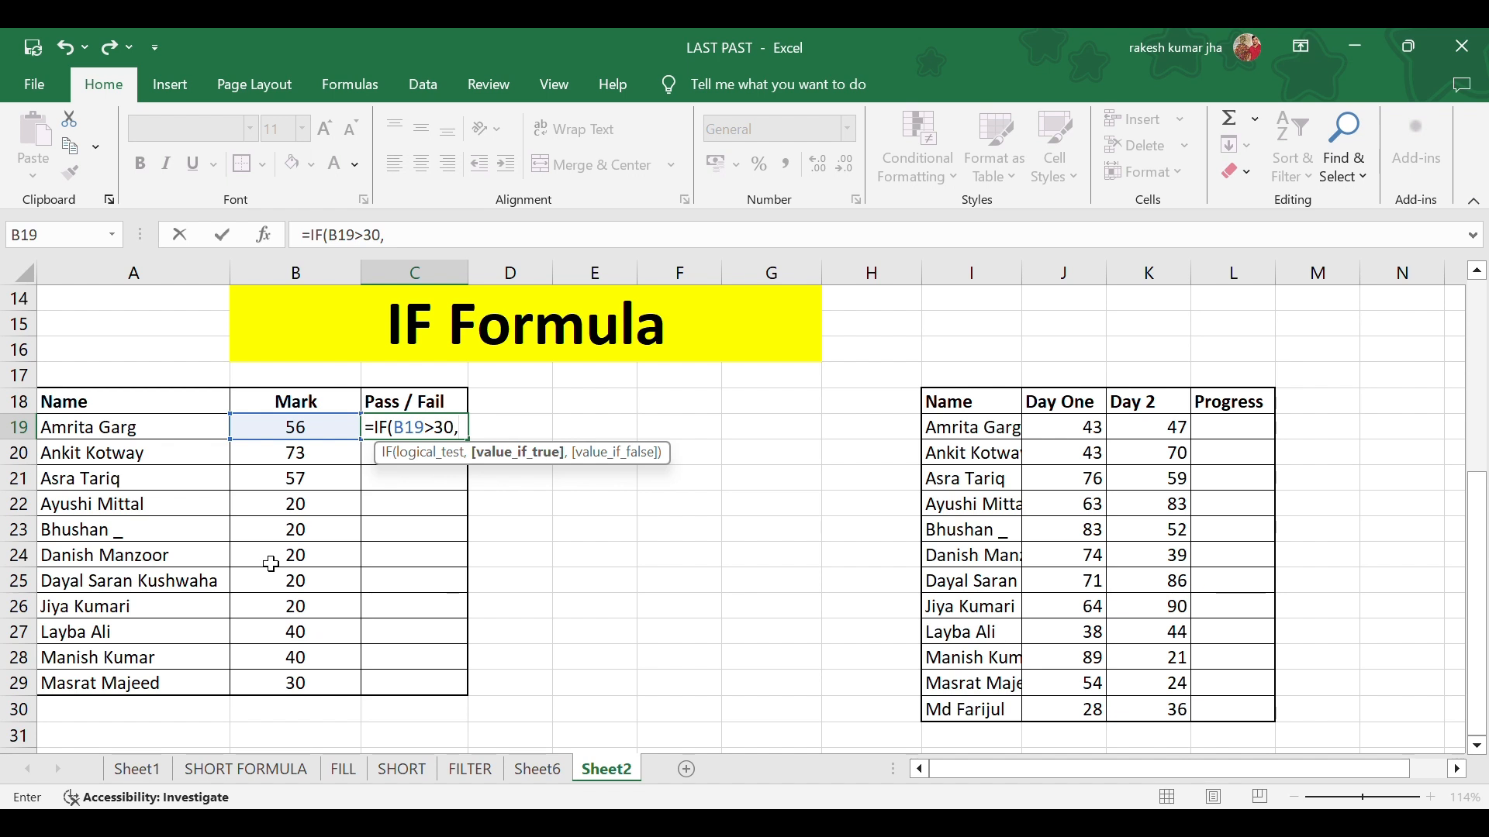
pyautogui.write('"Pass",')
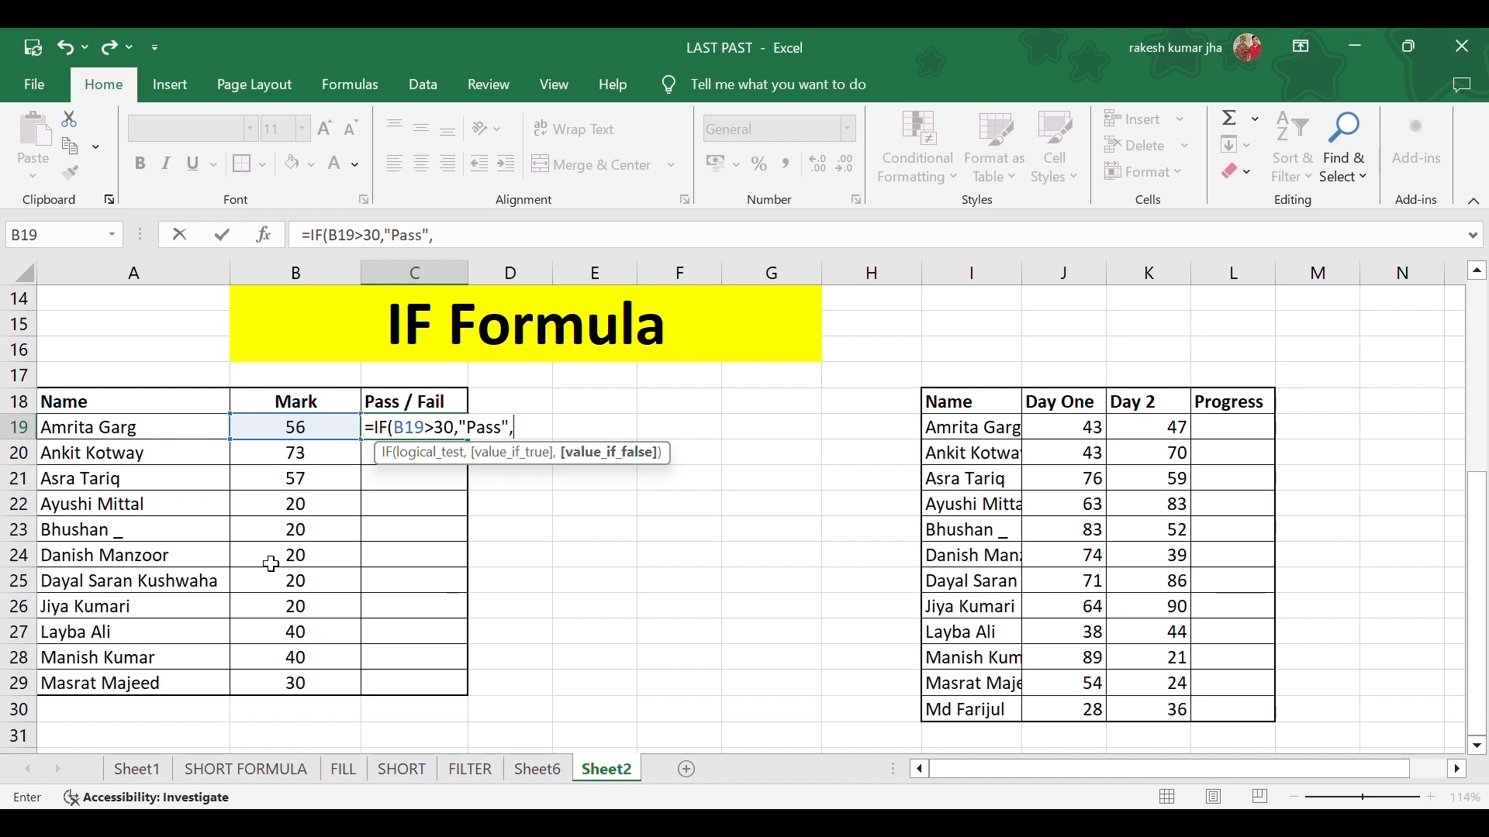
pyautogui.write('"Fail")')
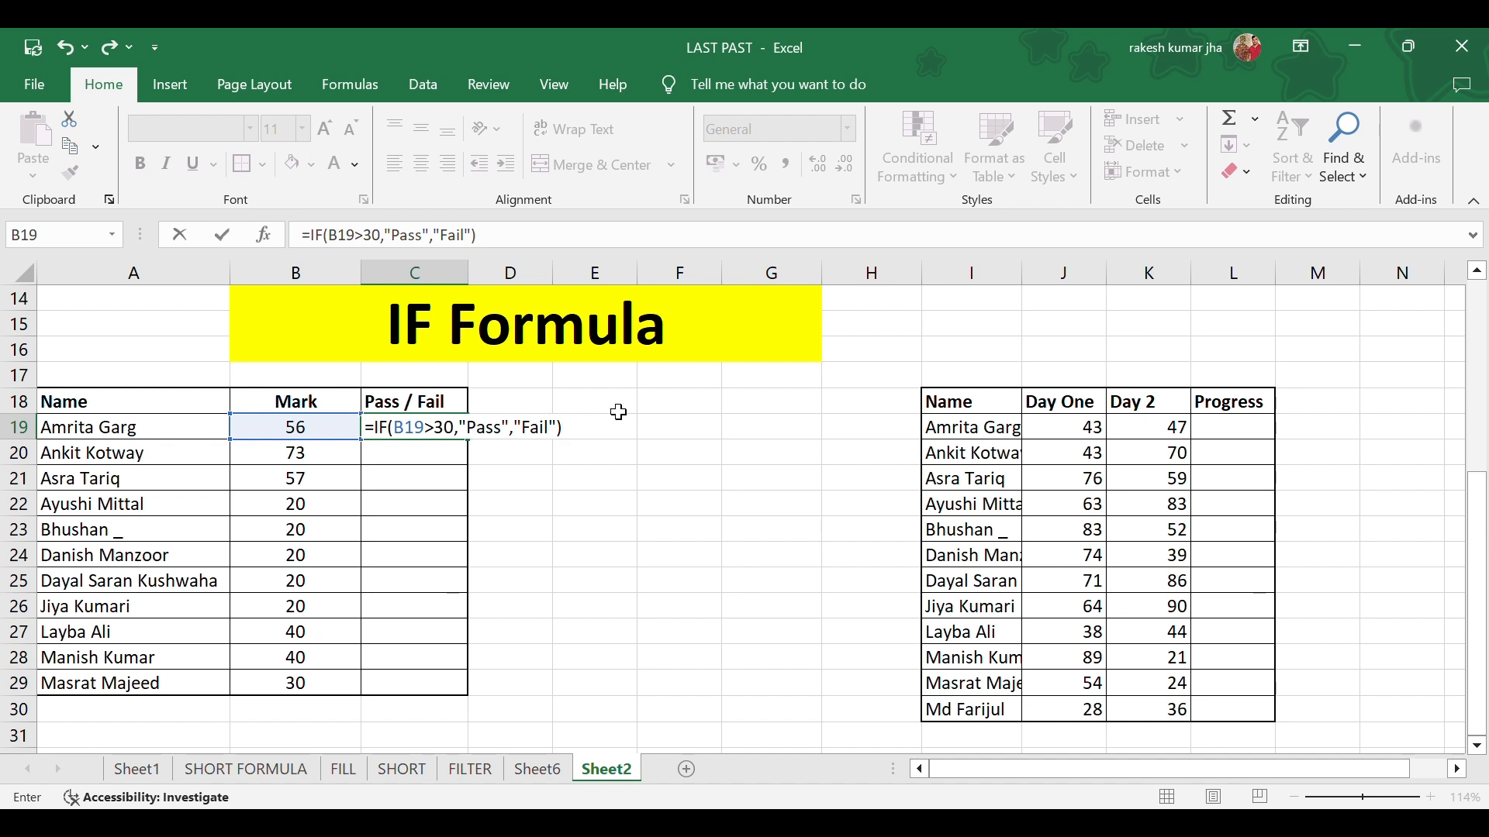
pyautogui.press('Return')
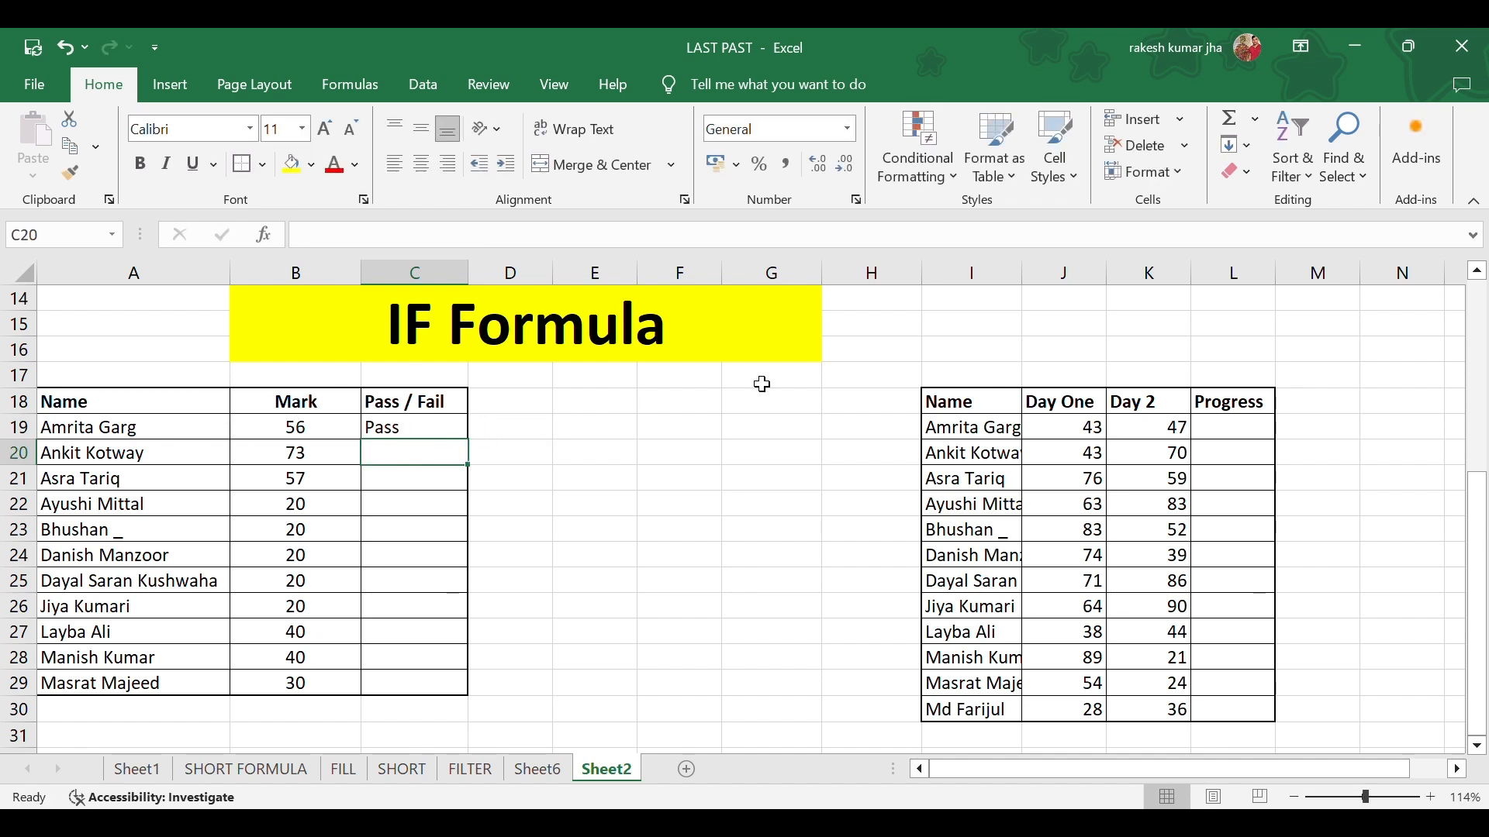
pyautogui.click(439, 426)
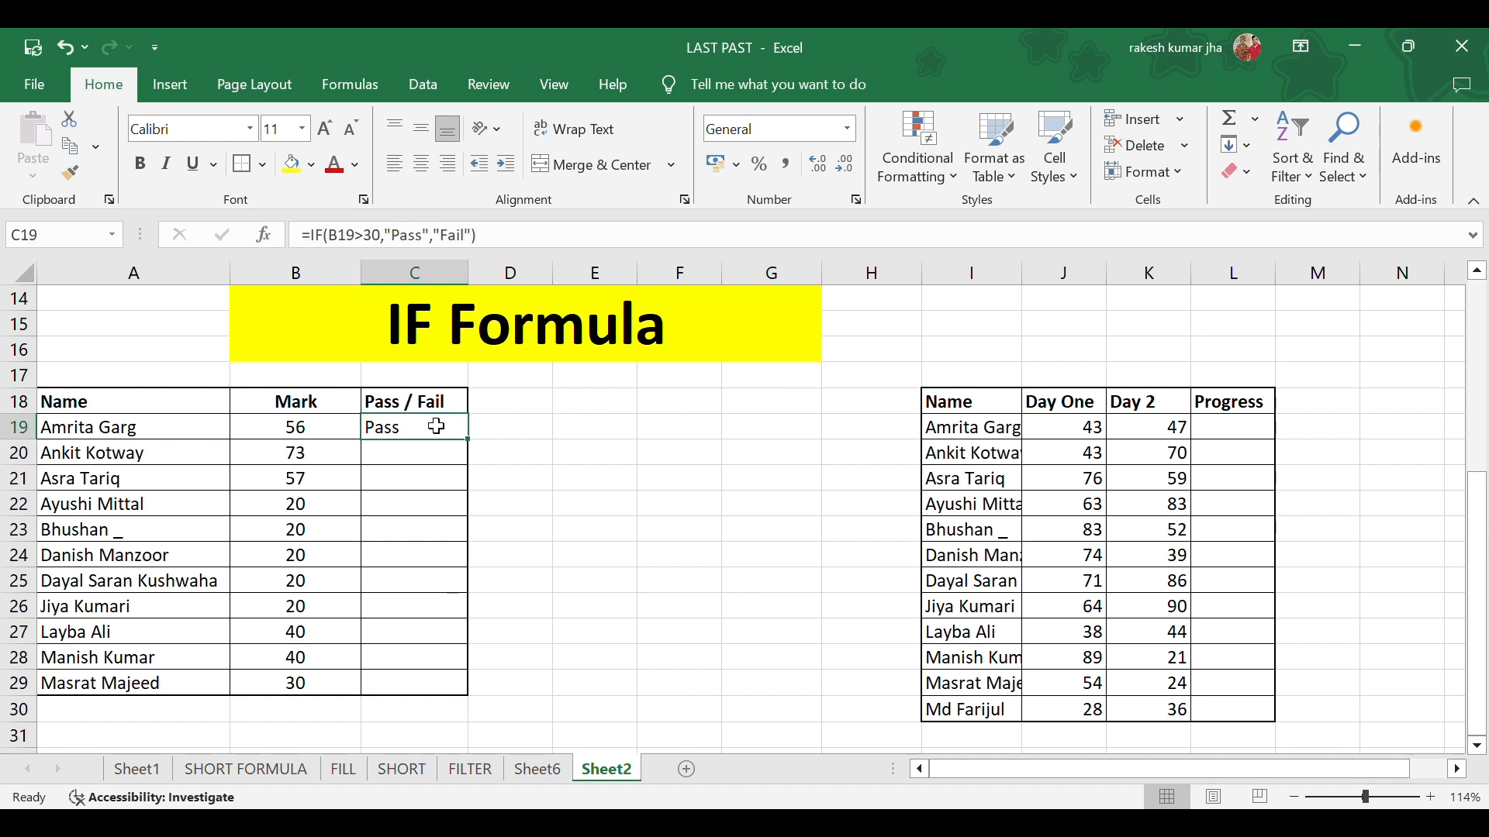
pyautogui.moveTo(468, 440); pyautogui.dragTo(466, 754)
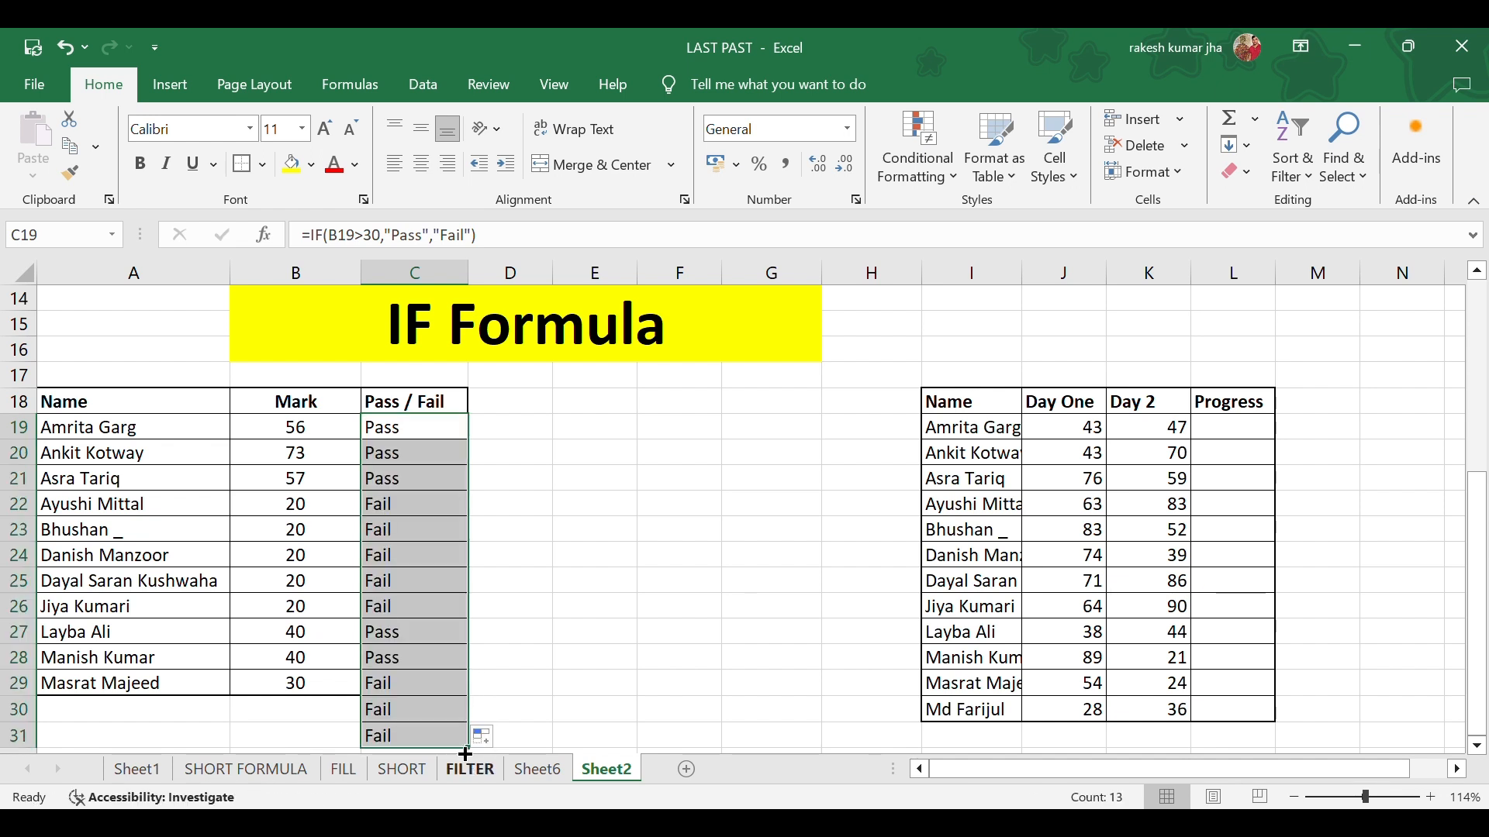
pyautogui.click(496, 644)
pyautogui.hotkey('ctrl', 'z')
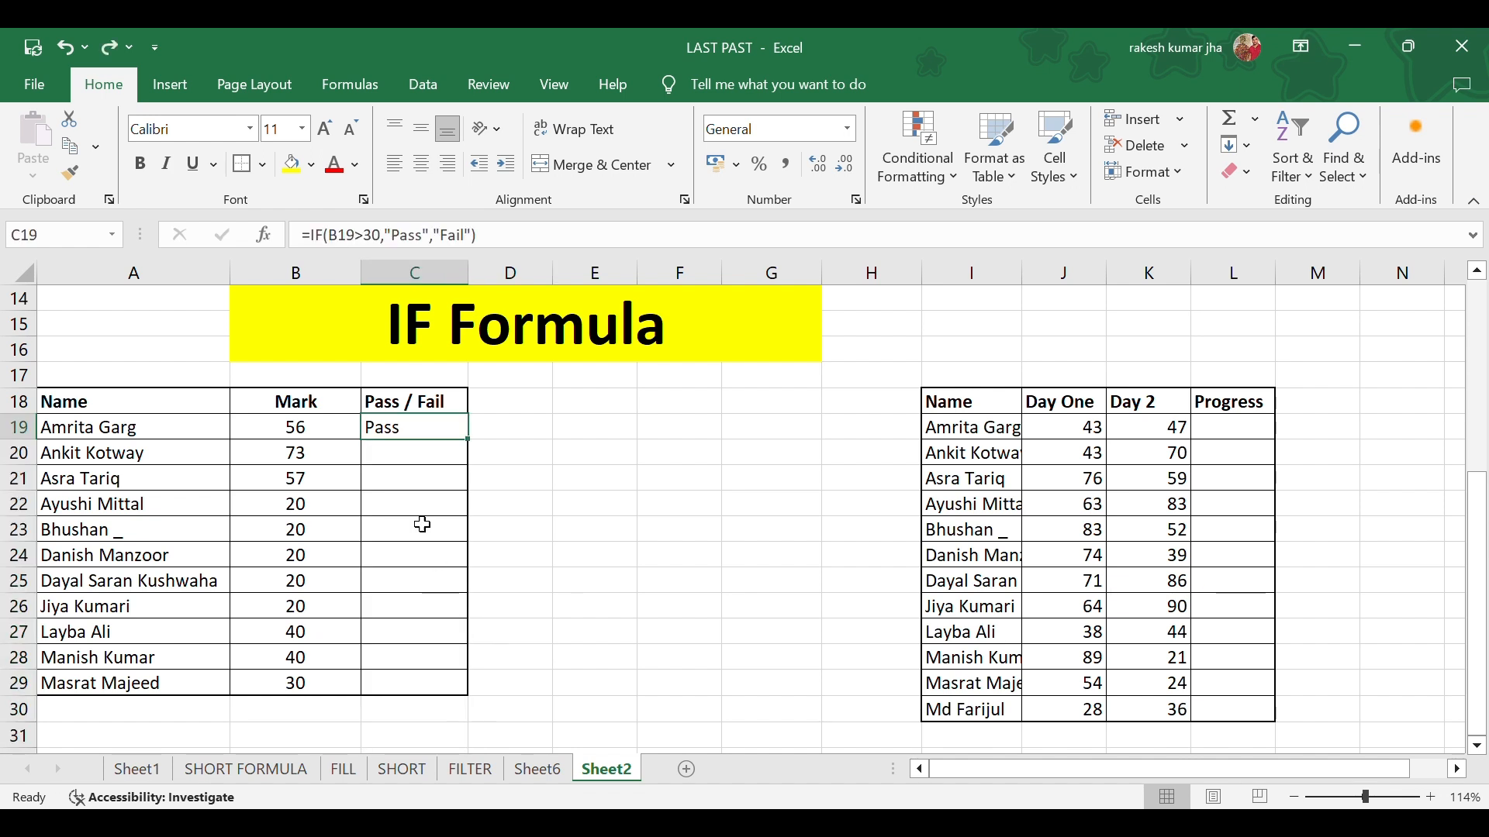
# Fill the Pass / Fail formula from C19 down through C30.
pyautogui.moveTo(466, 440); pyautogui.dragTo(452, 732)
pyautogui.click(583, 629)
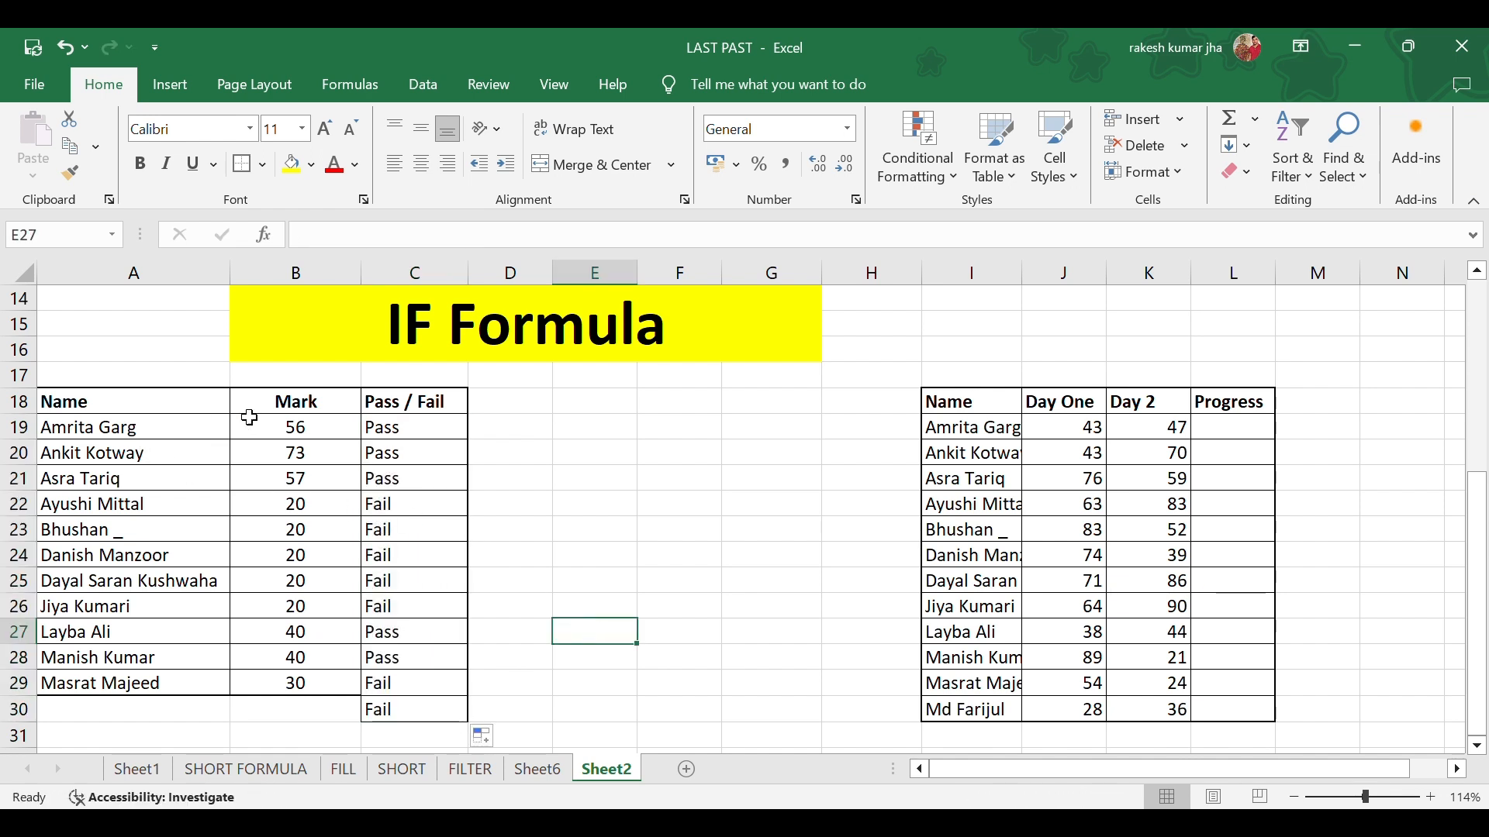
# Set the mark in cell B26 to 30 to test the pass threshold.
pyautogui.click(331, 611)
pyautogui.doubleClick(331, 611)
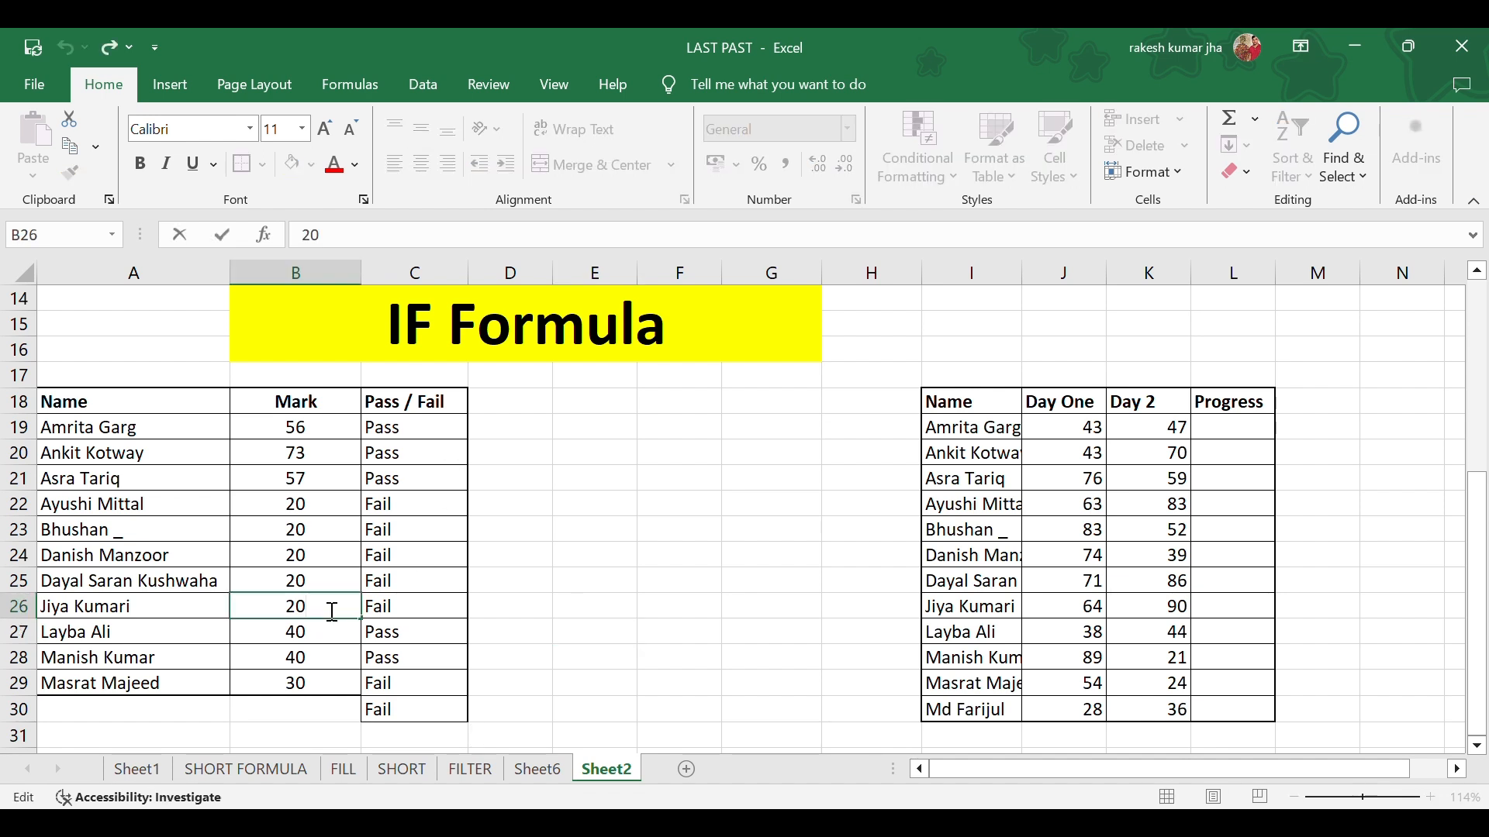
pyautogui.press('BackSpace')
pyautogui.press('BackSpace')
pyautogui.write('30')
pyautogui.press('Return')
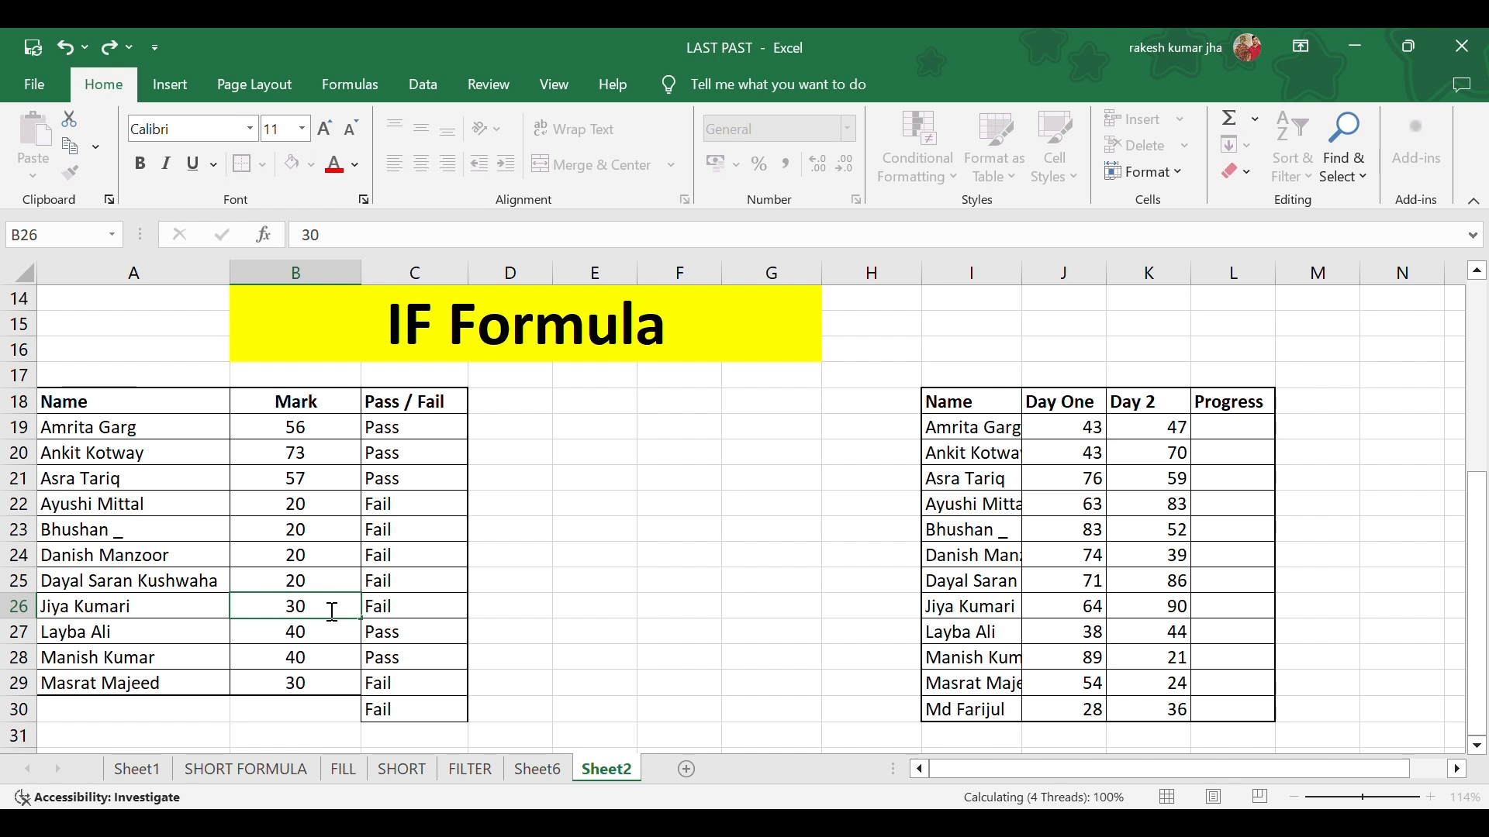
# Change the mark in cell B26 to 31.
pyautogui.click(330, 612)
pyautogui.doubleClick(330, 612)
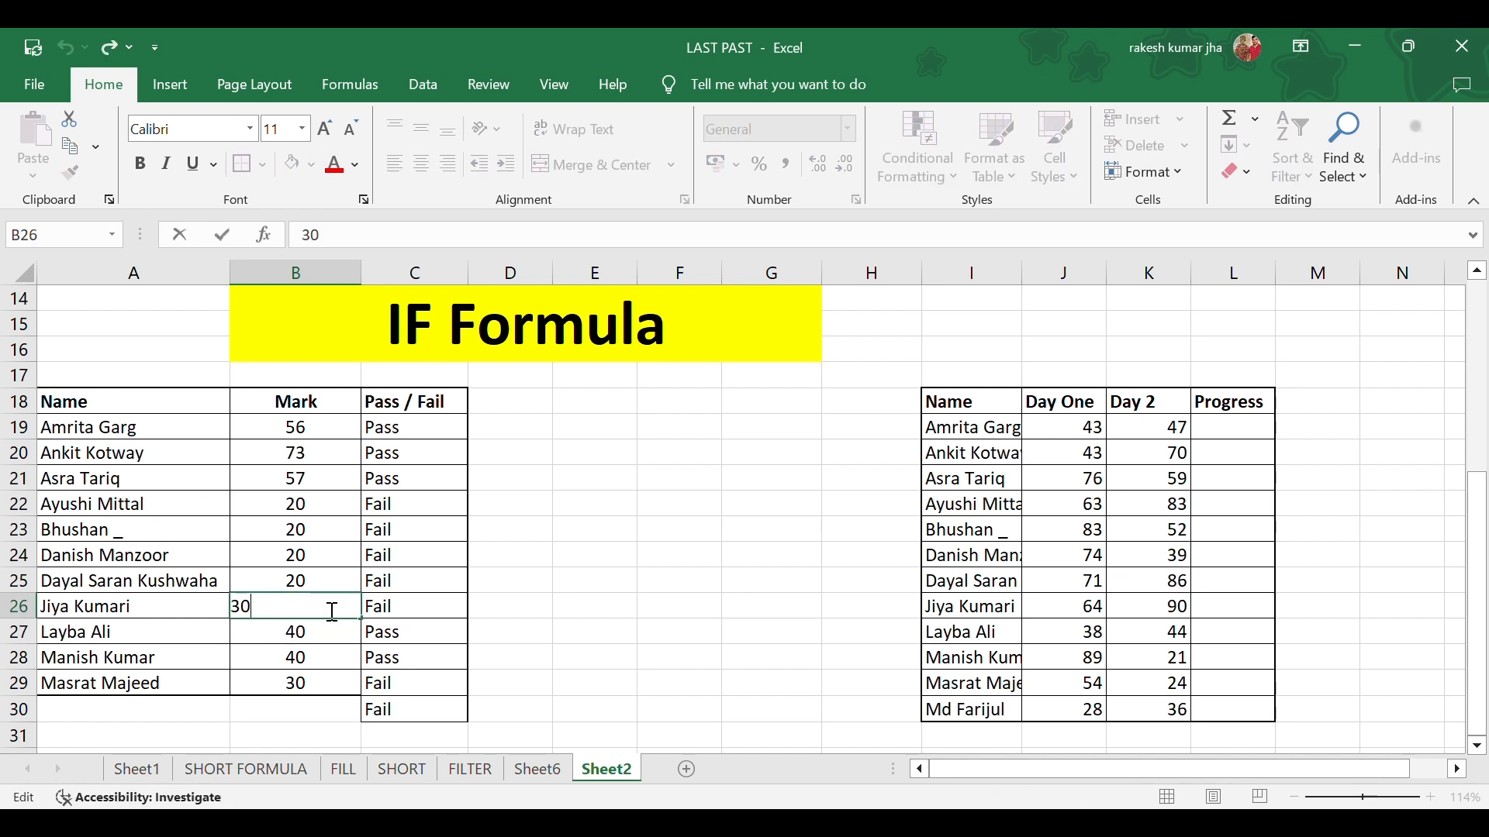
pyautogui.press('BackSpace')
pyautogui.write('1')
pyautogui.press('Return')
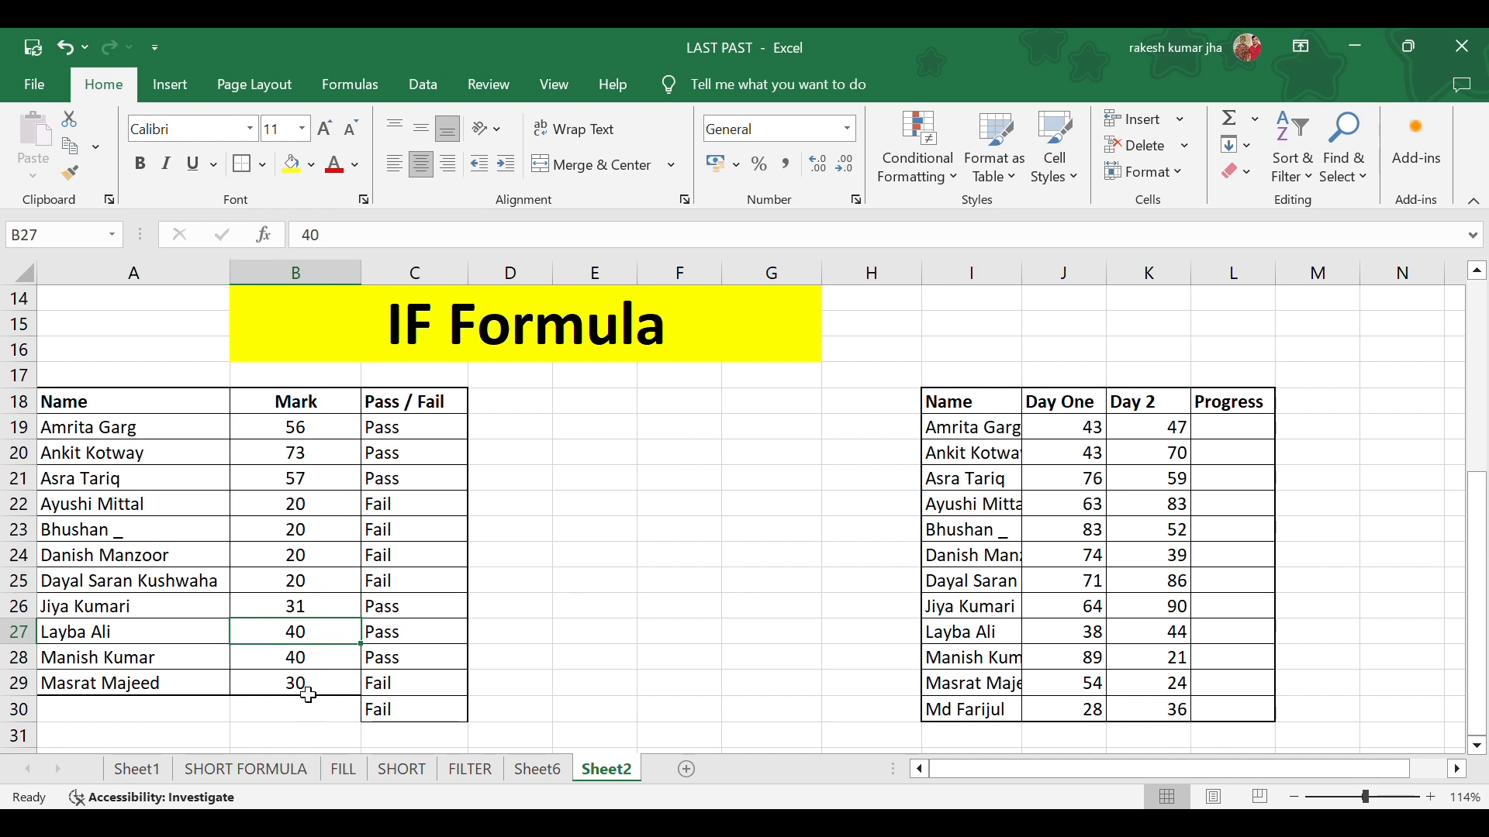
pyautogui.click(386, 434)
pyautogui.hotkey('ctrl', 'Down')
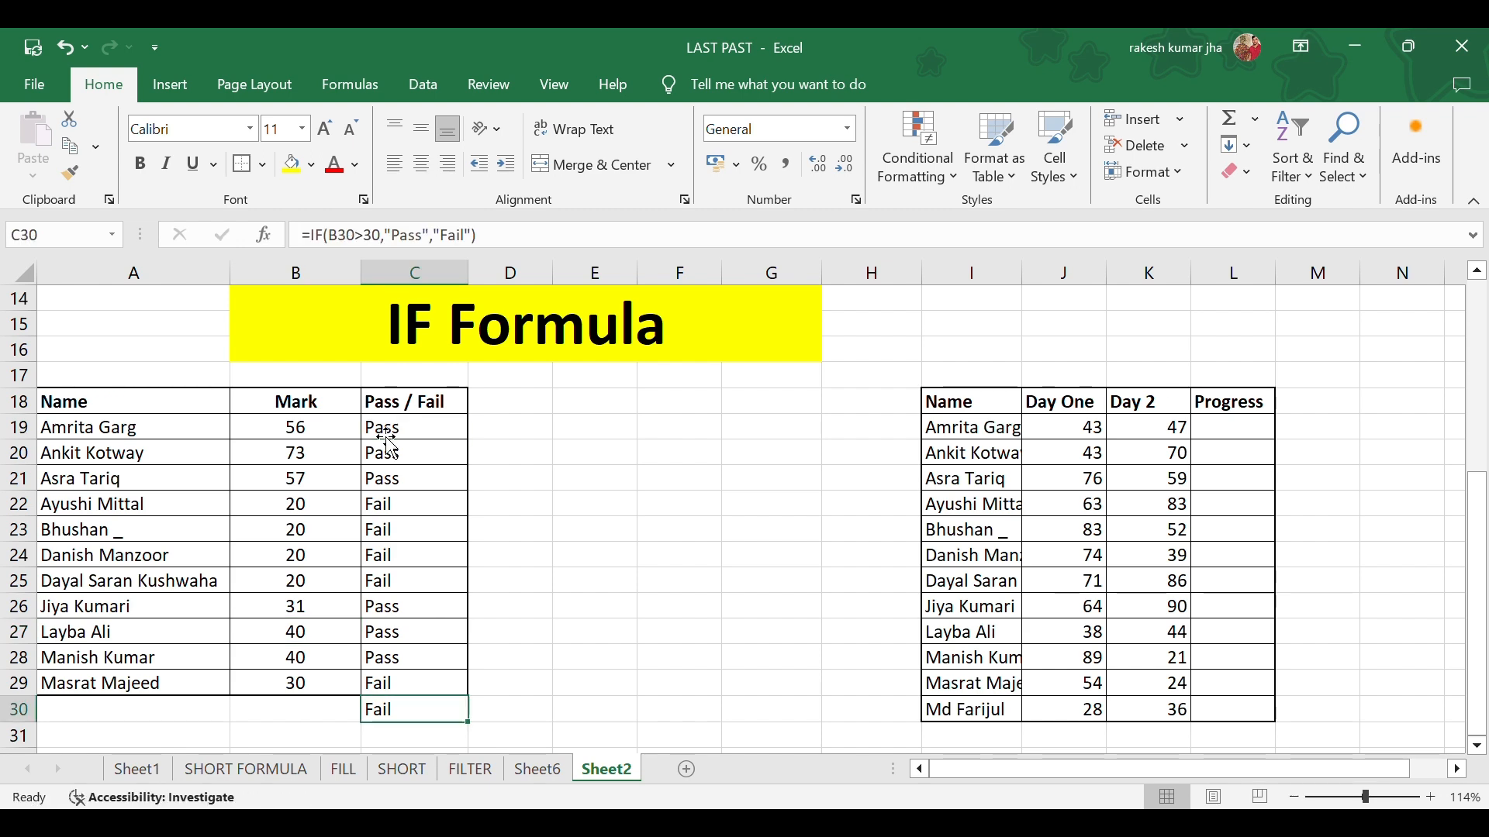
pyautogui.click(625, 455)
# In the Progress table, copy the Day One values in J22, J25 and J28 across into the Day 2 column.
pyautogui.hscroll(3, 1073, 492)
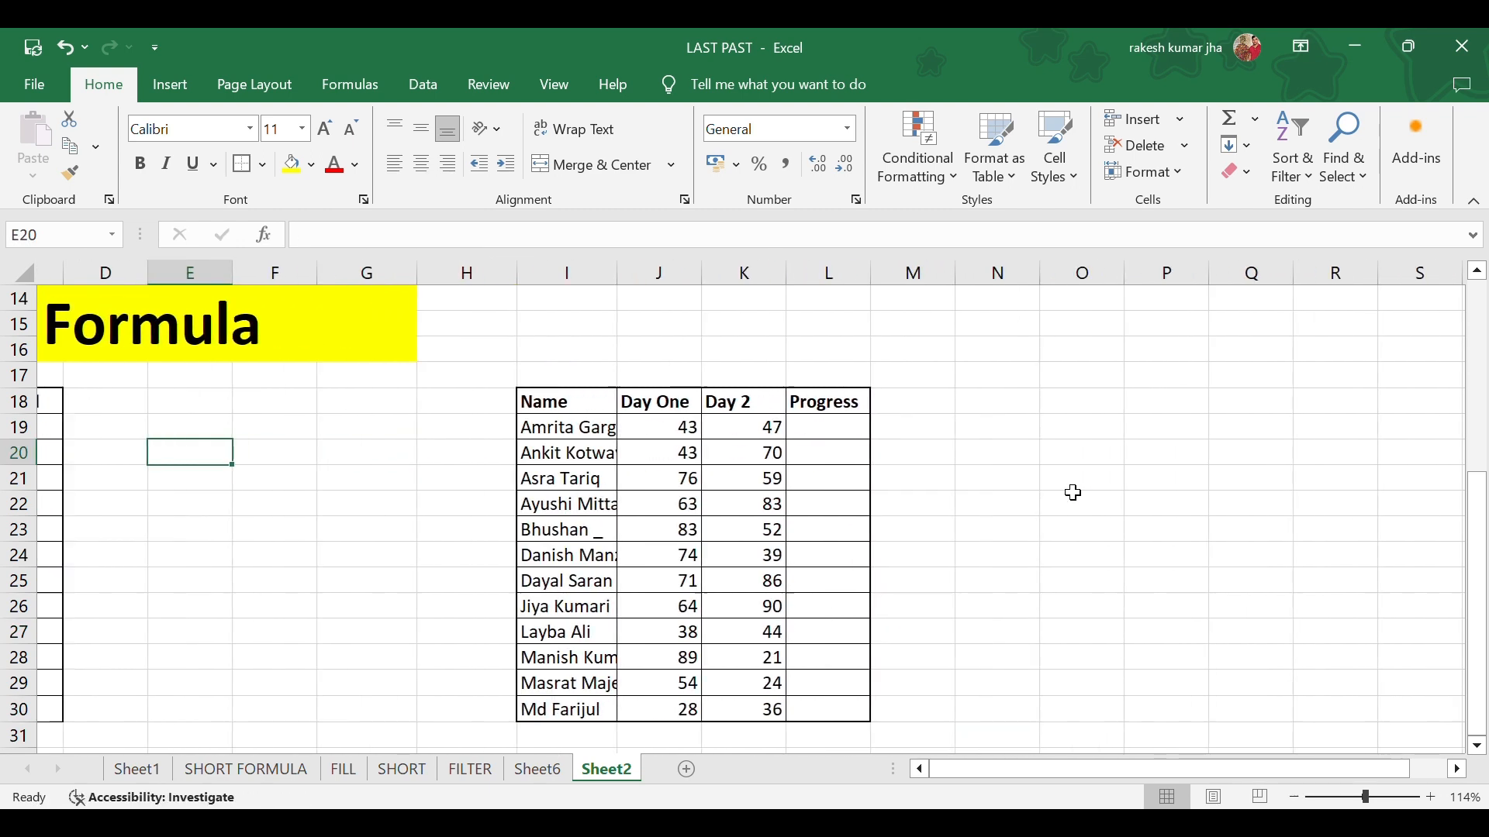
pyautogui.hscroll(2, 1073, 492)
pyautogui.scroll(3, 1072, 492)
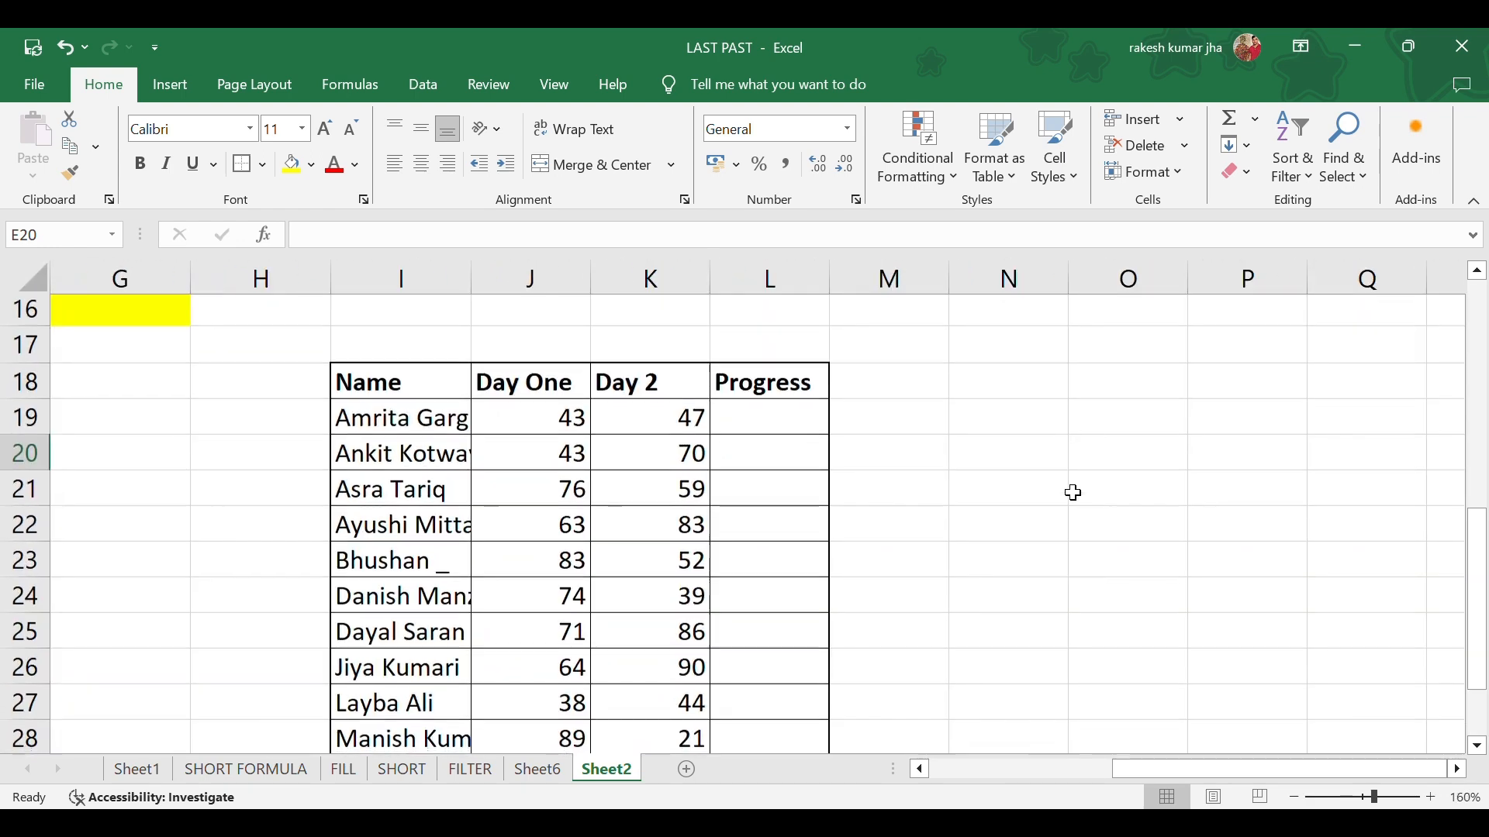
pyautogui.scroll(-1, 1072, 492)
pyautogui.scroll(-2, 1072, 493)
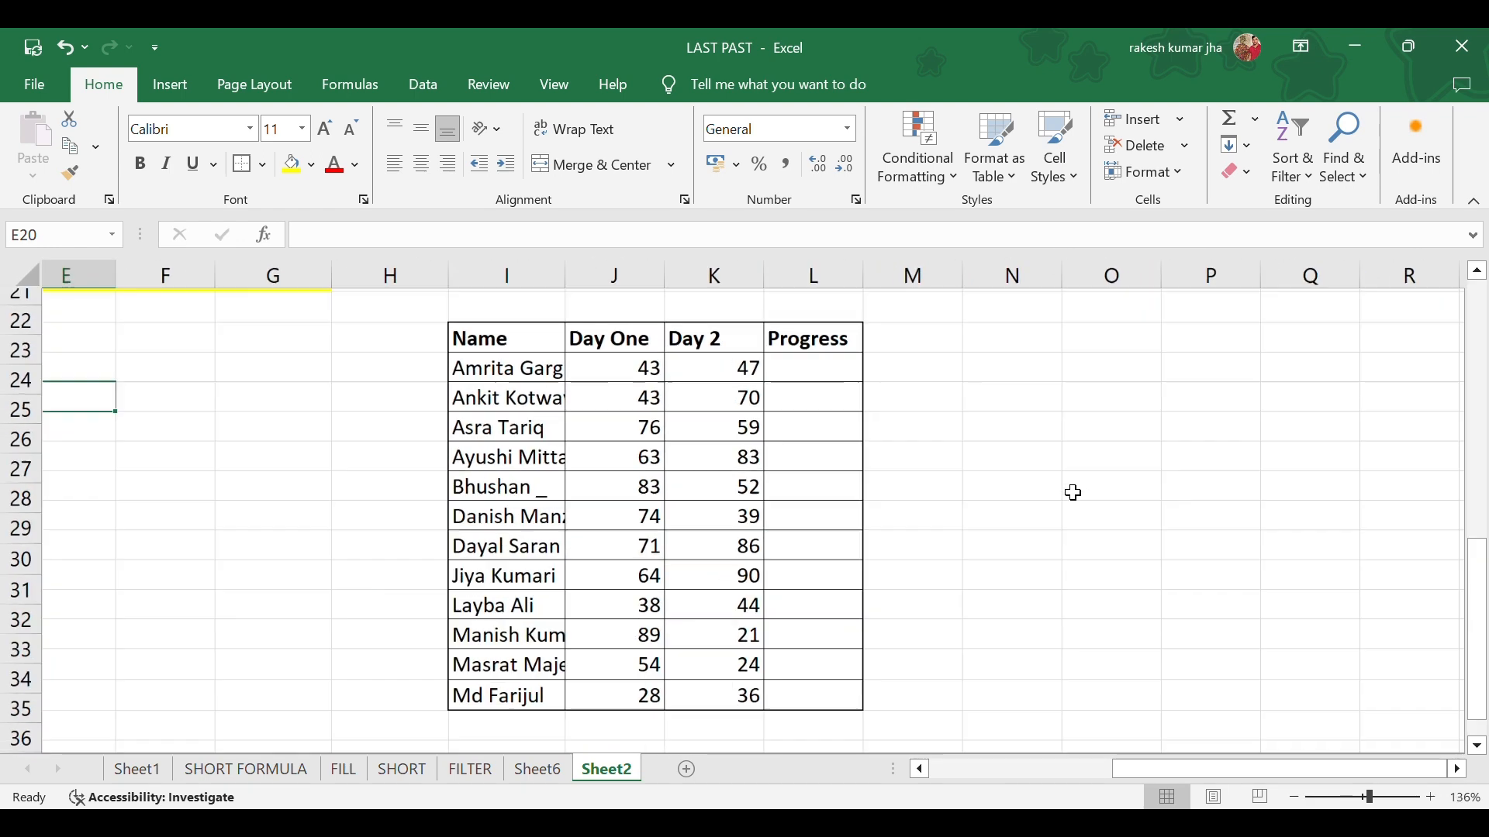
pyautogui.scroll(-1, 1073, 492)
pyautogui.click(827, 374)
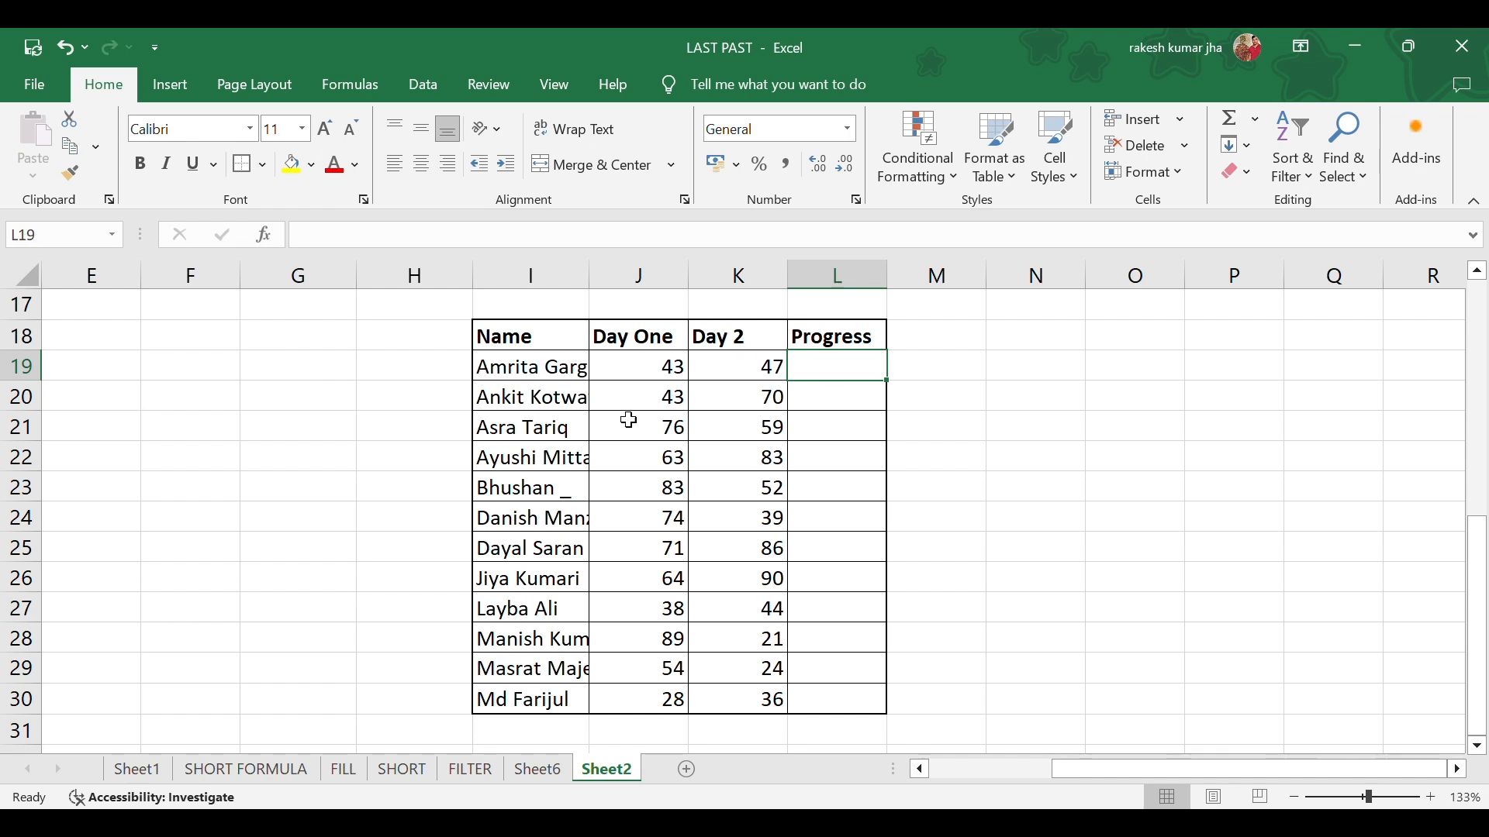
pyautogui.click(667, 458)
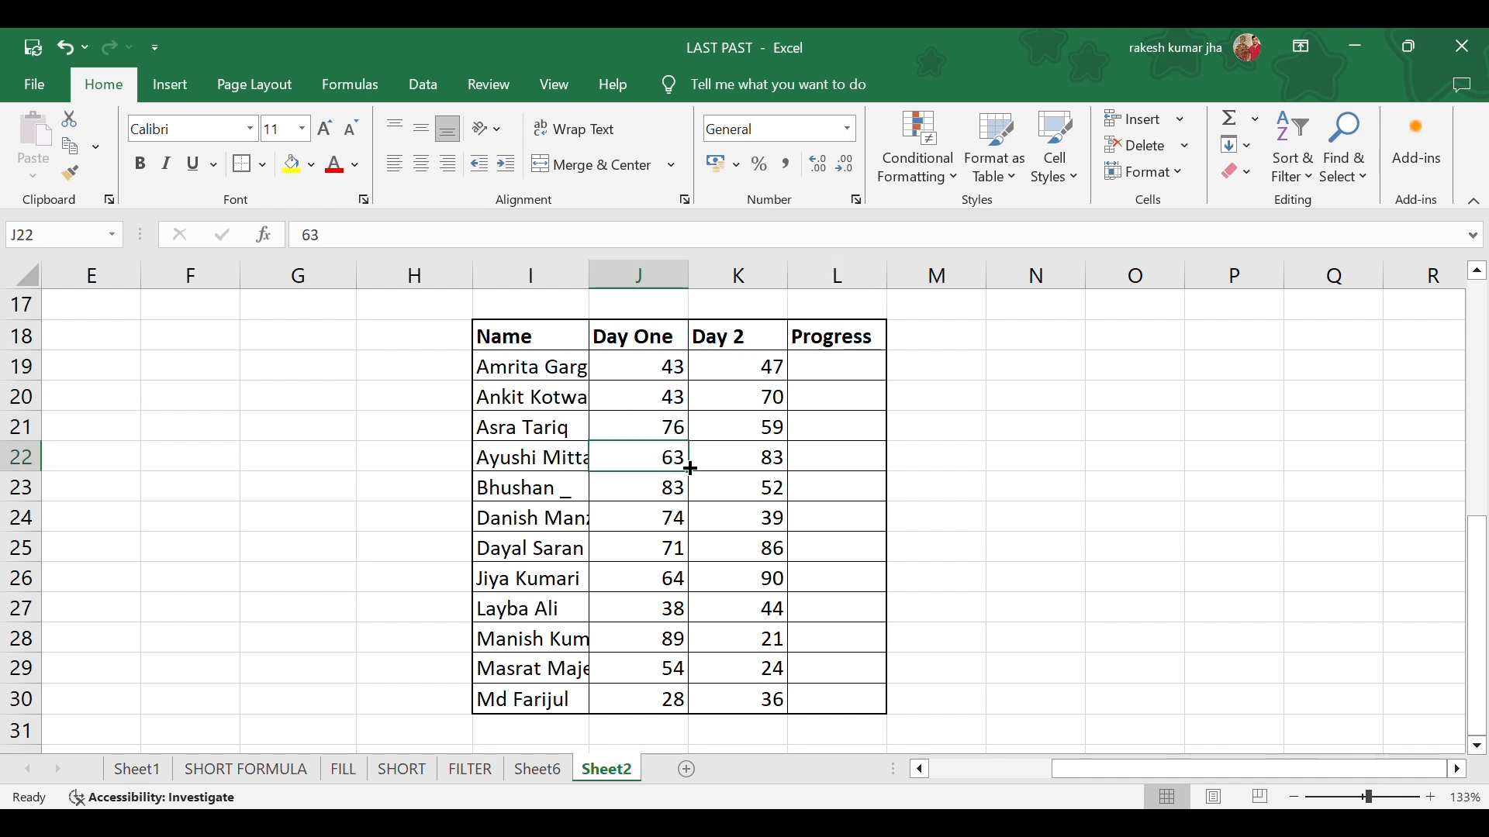
pyautogui.moveTo(705, 473); pyautogui.dragTo(740, 477)
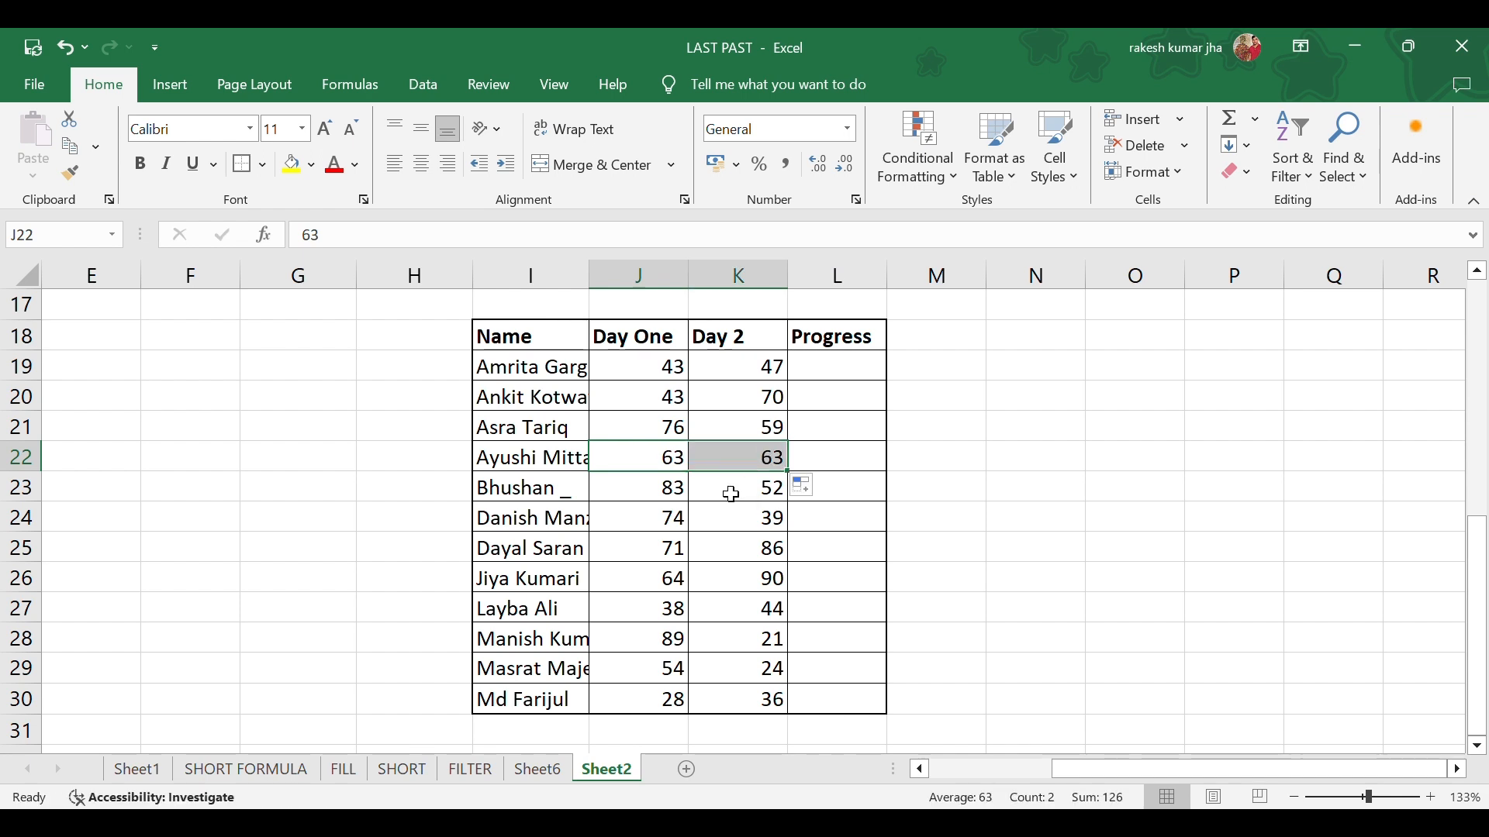
pyautogui.click(672, 559)
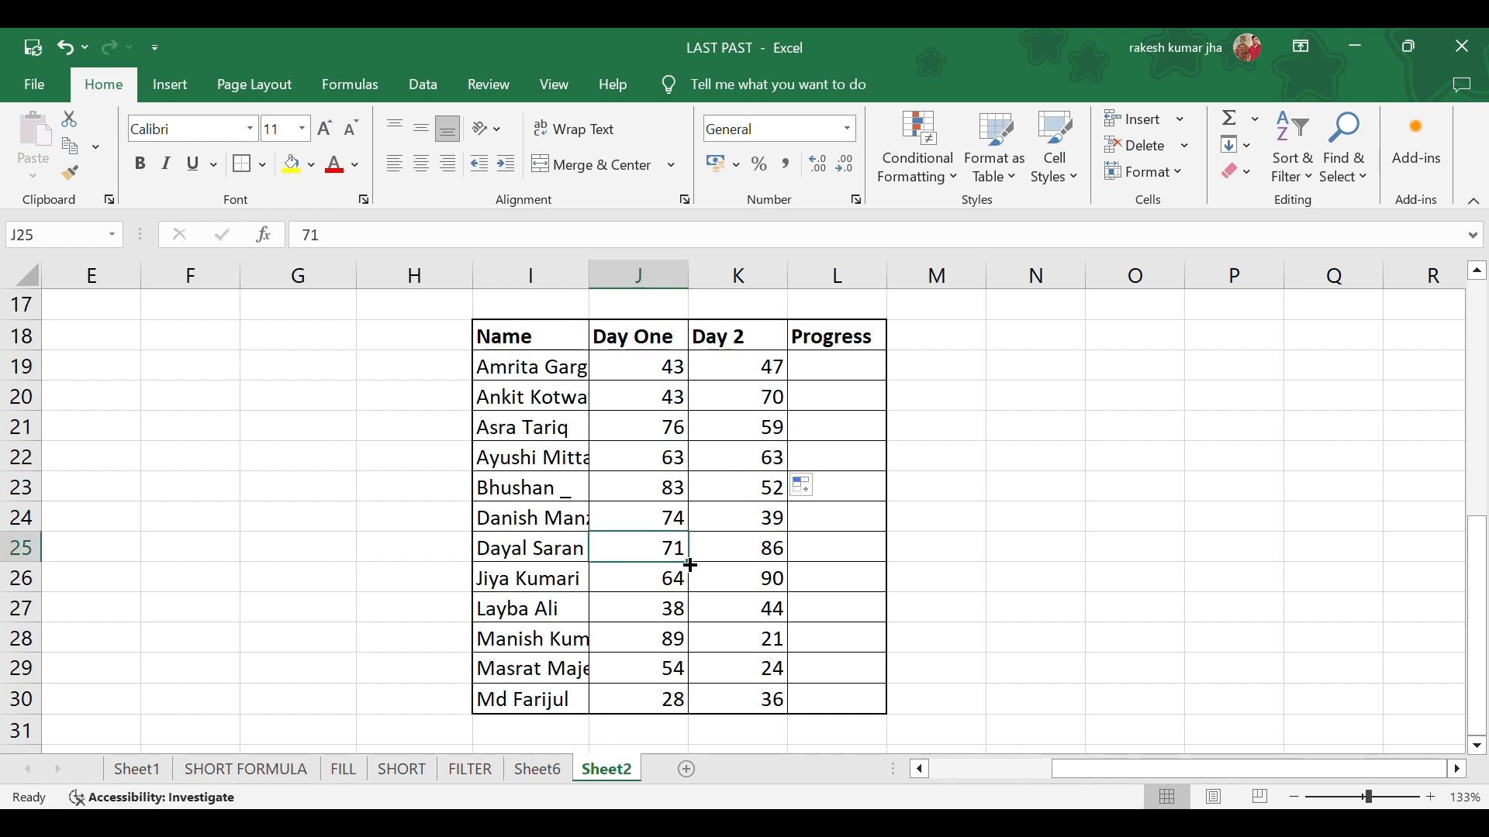
pyautogui.moveTo(689, 561); pyautogui.dragTo(744, 578)
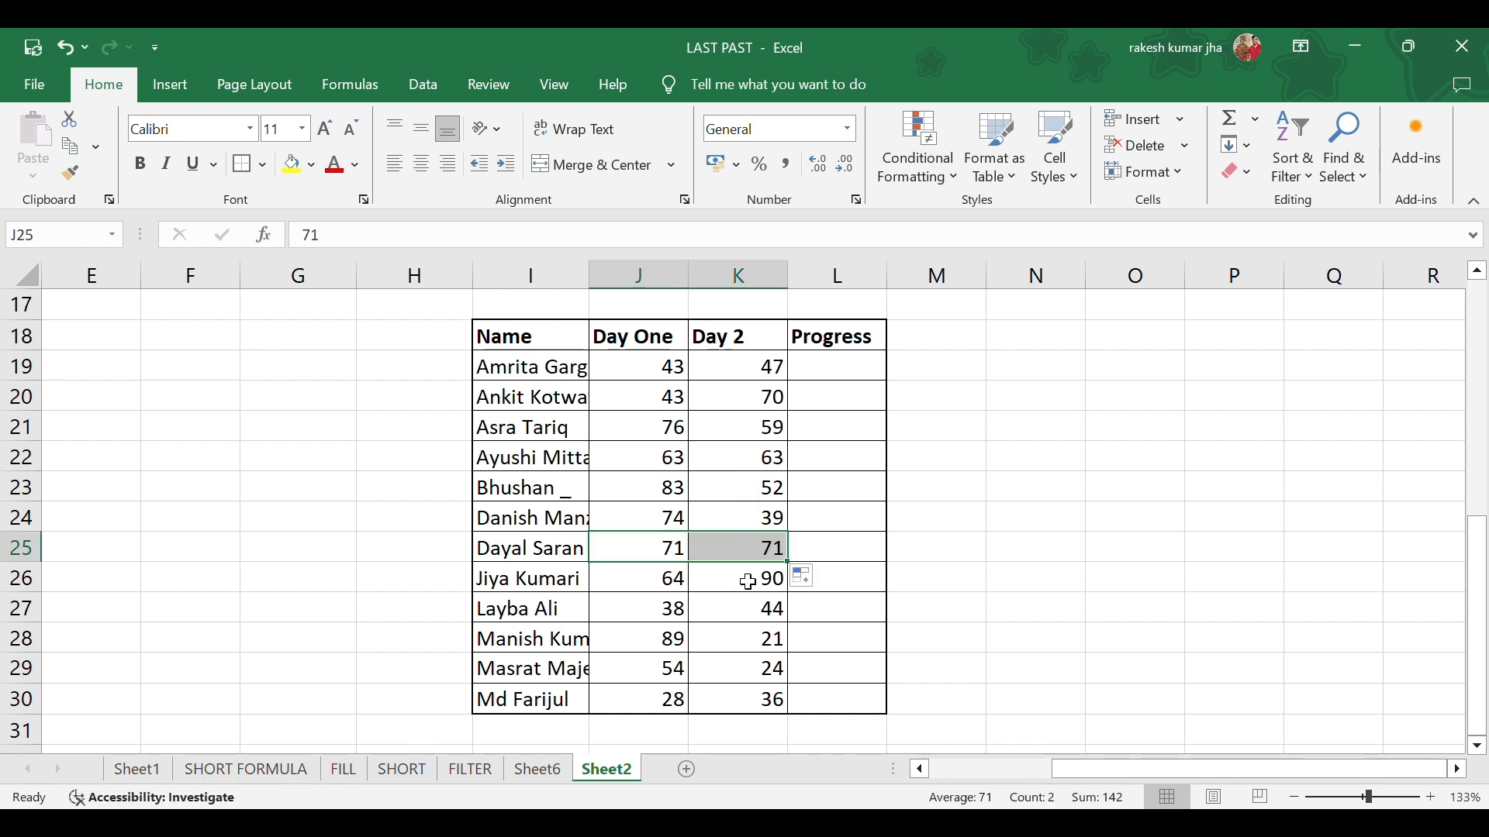
pyautogui.click(673, 632)
pyautogui.moveTo(686, 651); pyautogui.dragTo(774, 663)
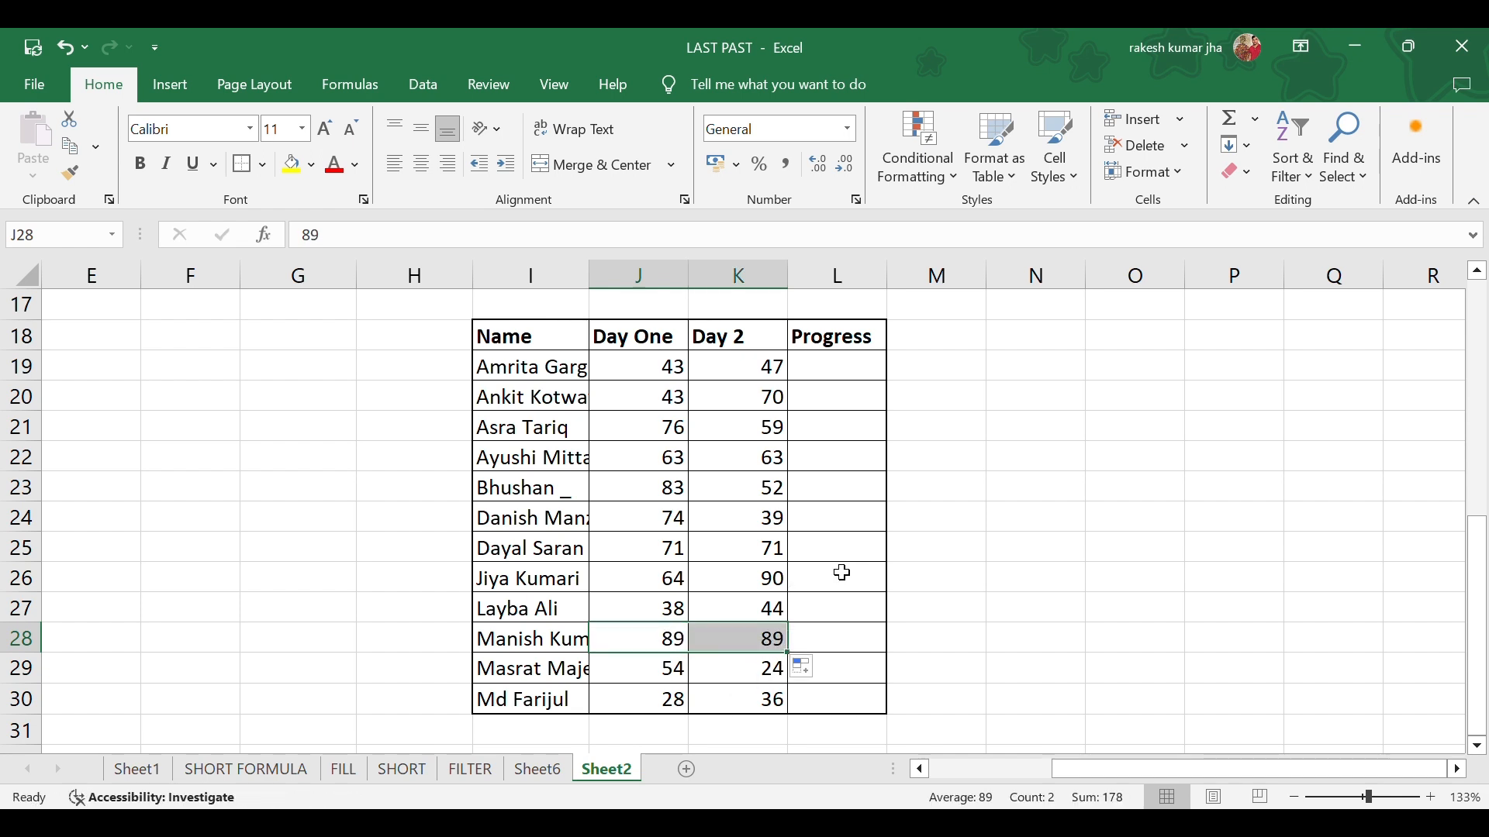
# Begin an IF formula in Progress cell L19 with the logical test J19=K19.
pyautogui.click(828, 370)
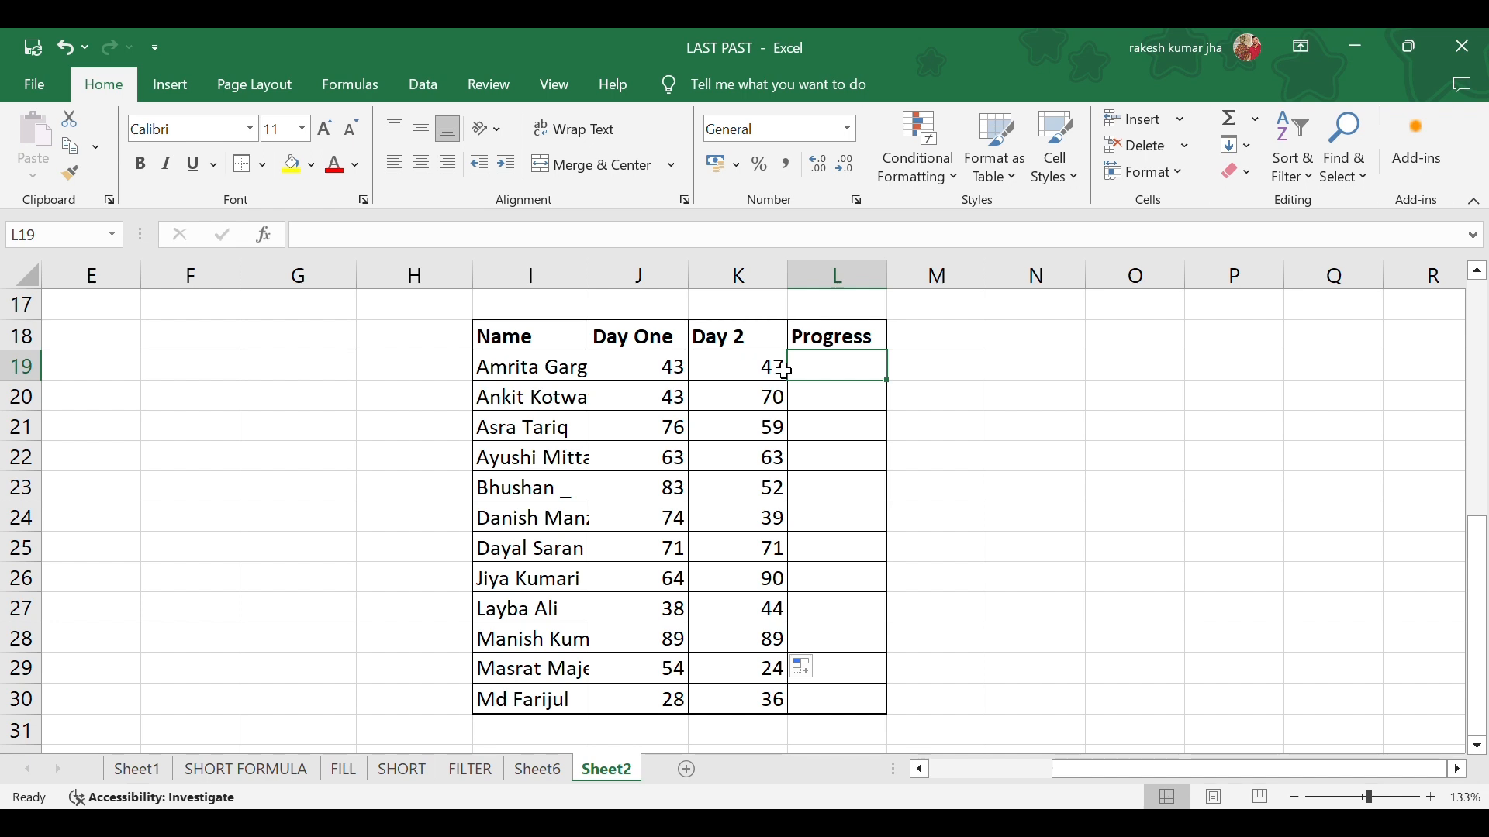
pyautogui.write('=if')
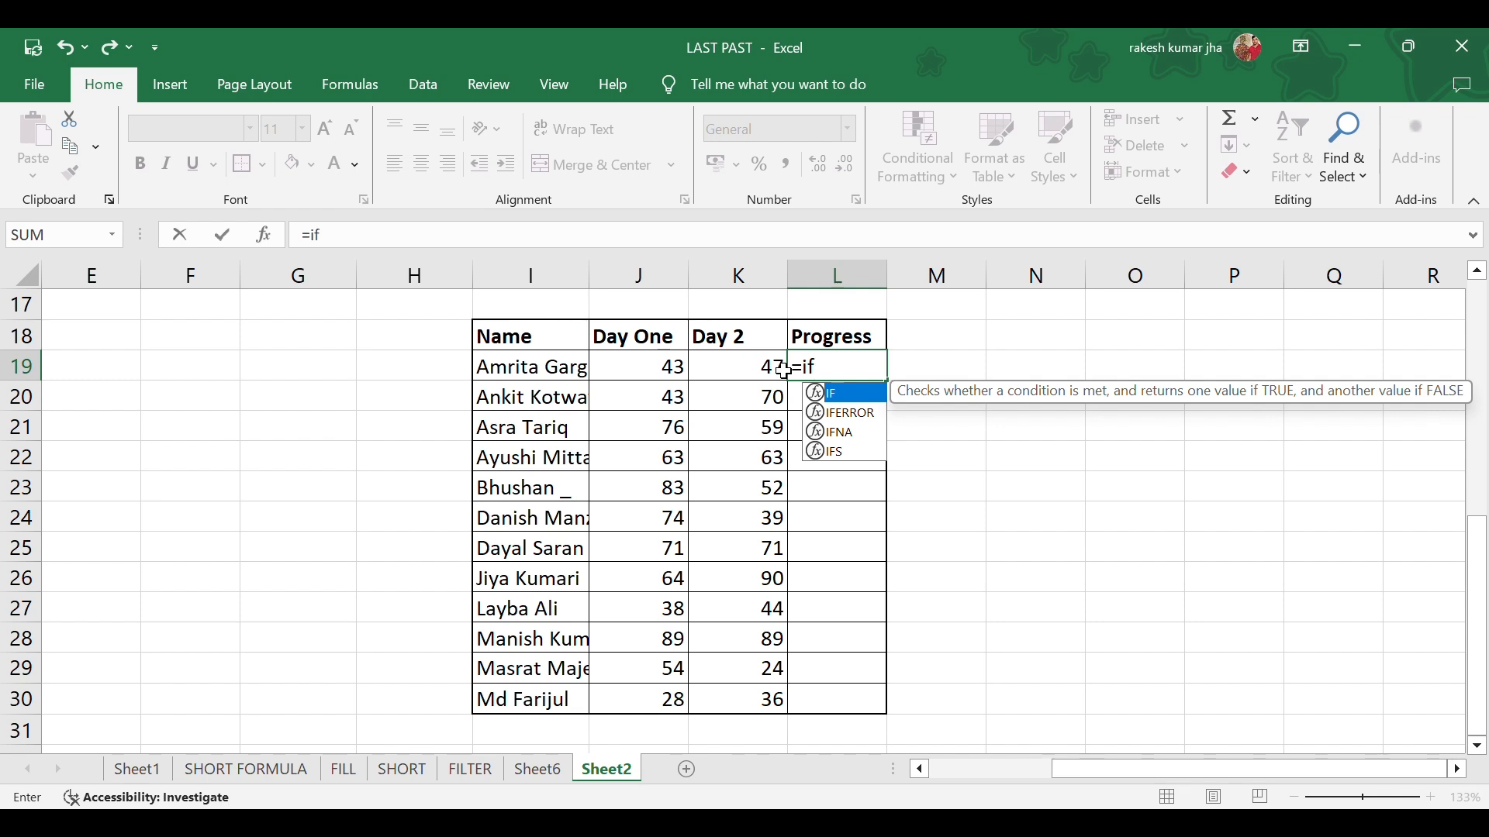
pyautogui.press('Tab')
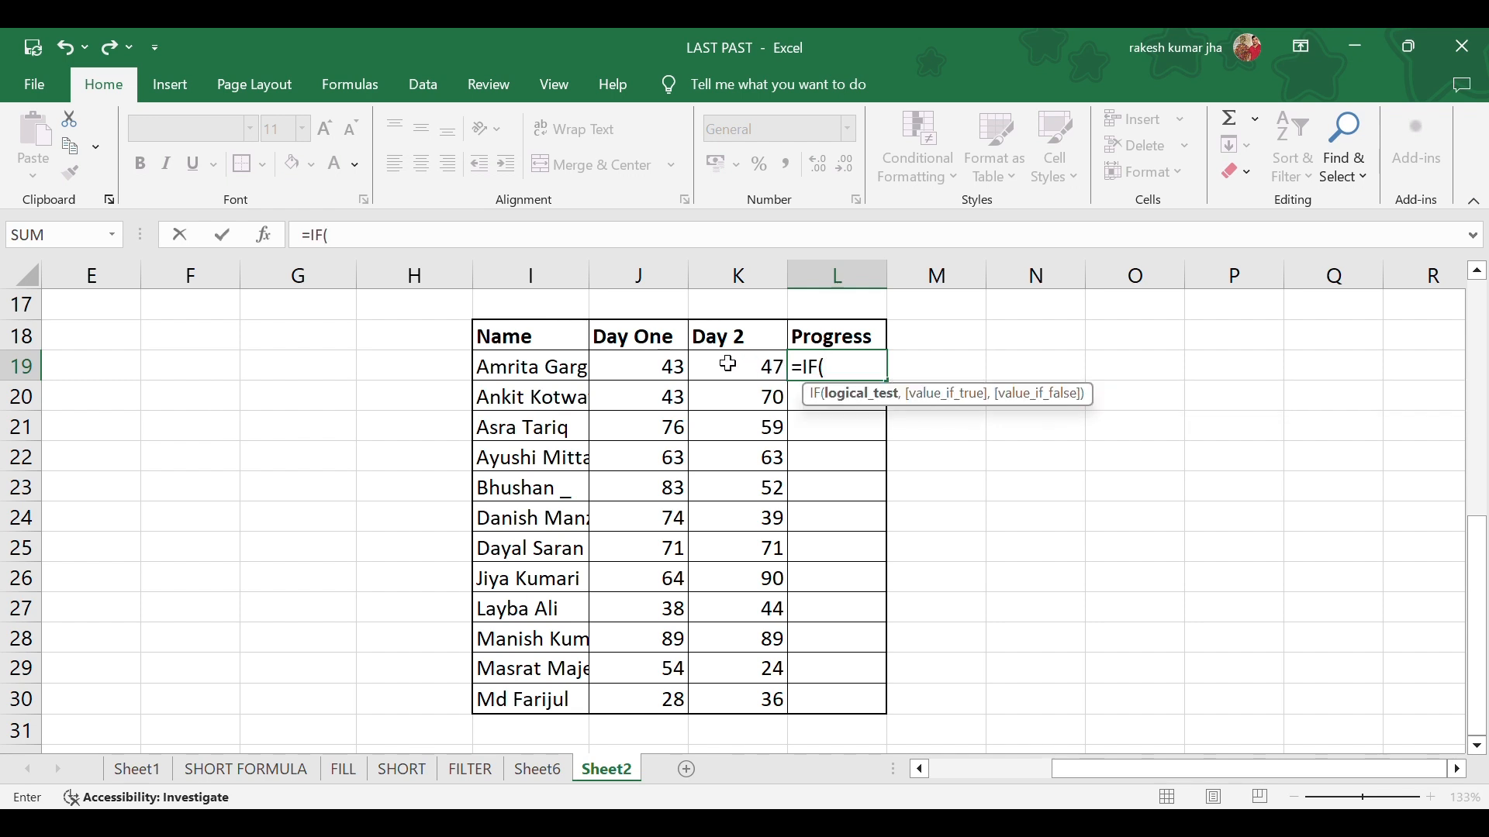
pyautogui.click(676, 366)
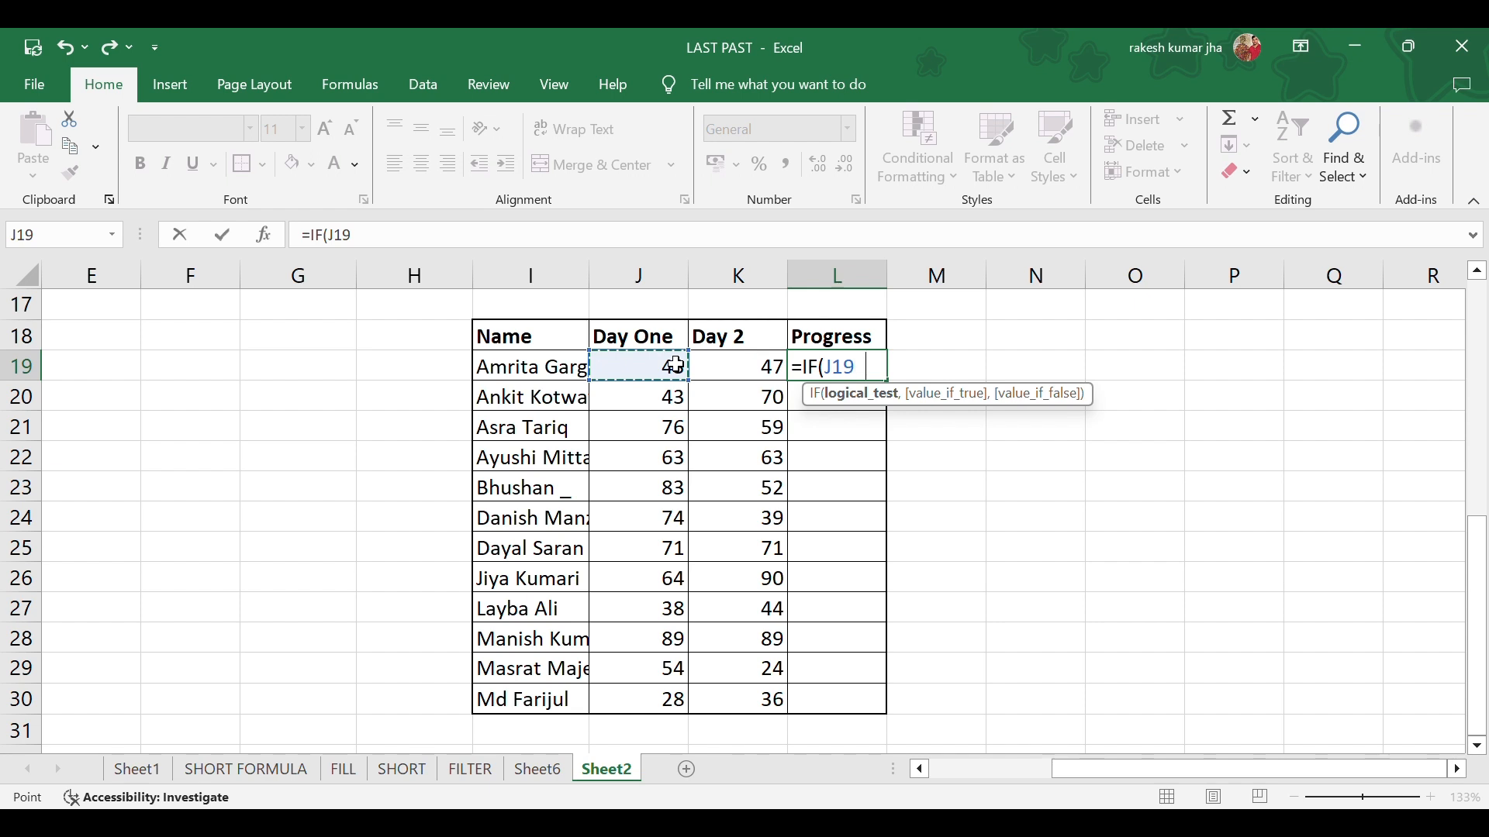
pyautogui.write('=')
pyautogui.click(740, 374)
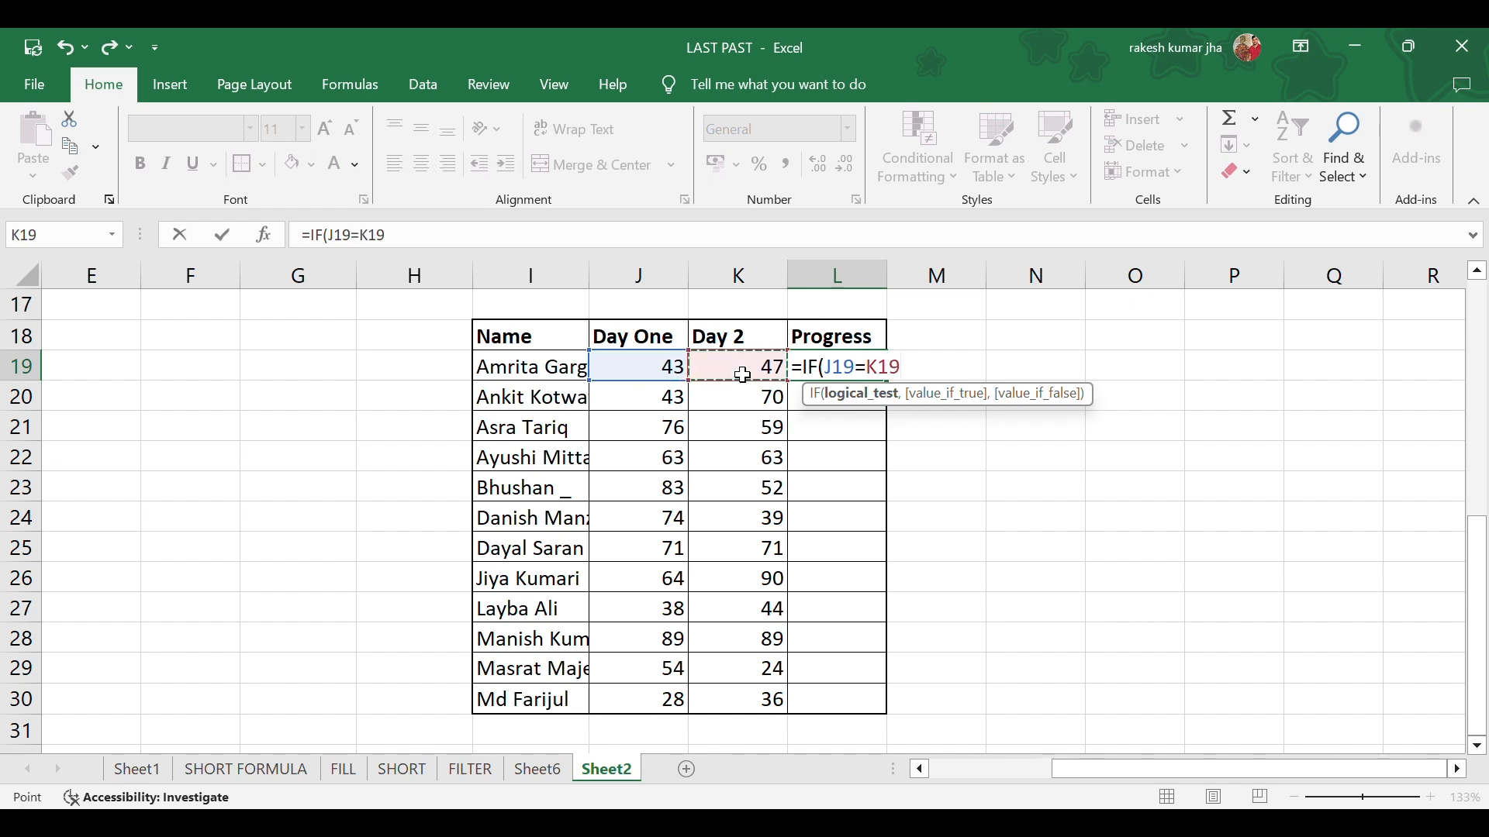
pyautogui.write(',')
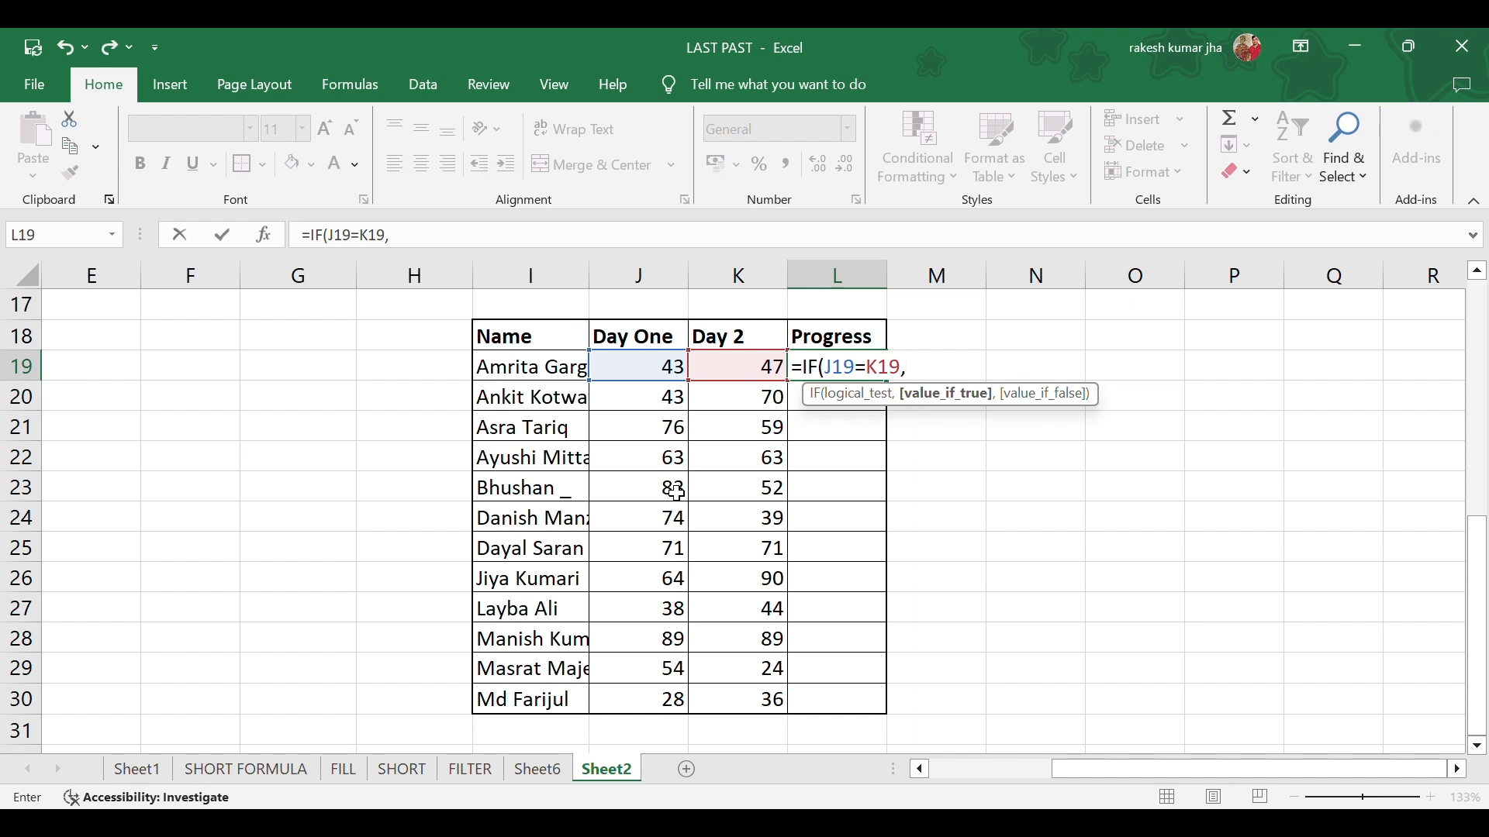
# Give the L19 formula "same" as its value if true.
pyautogui.write("'")
pyautogui.press('BackSpace')
pyautogui.write('"same"')
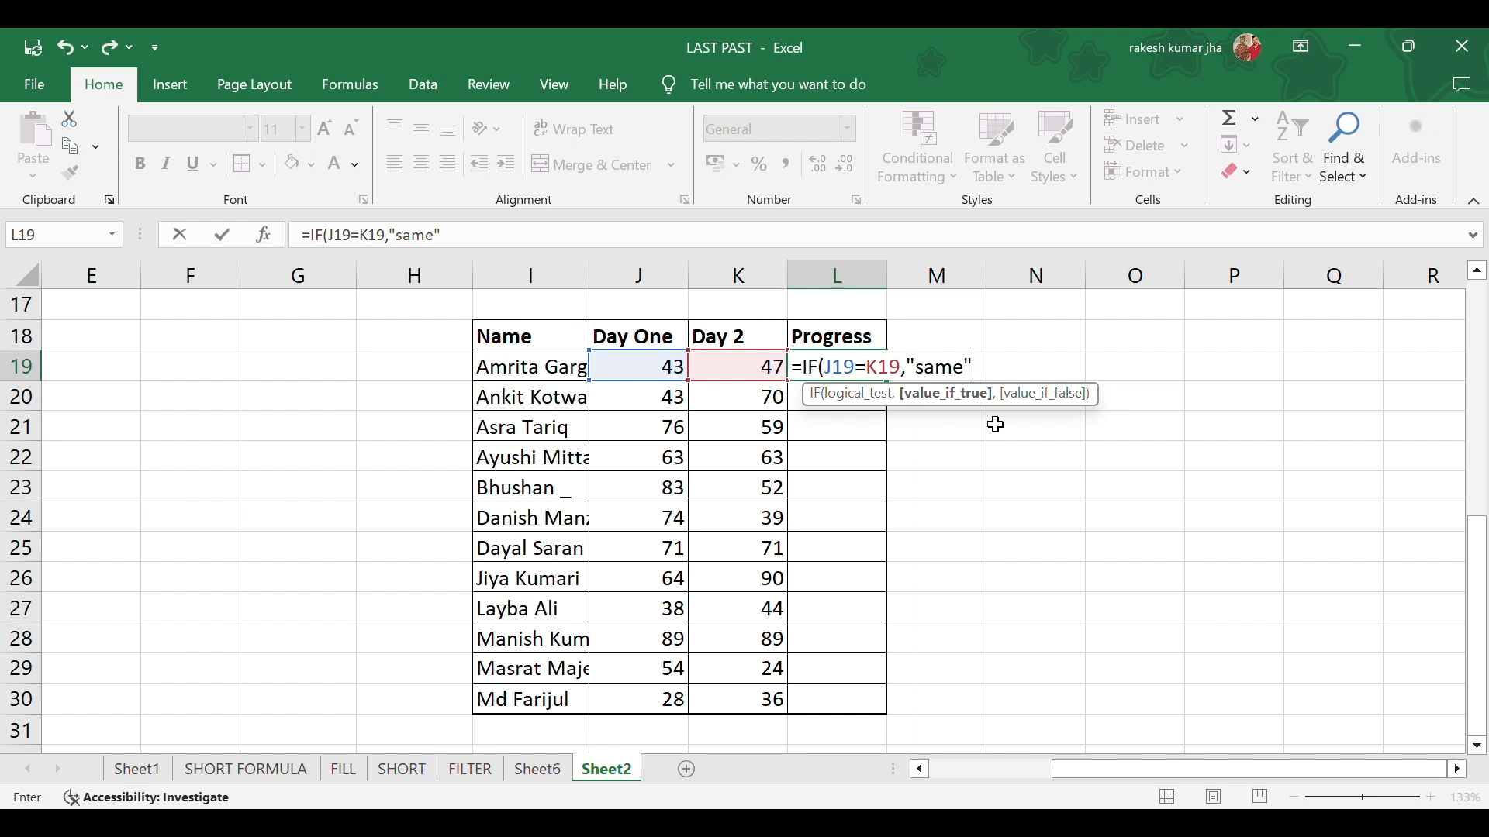
pyautogui.write(',')
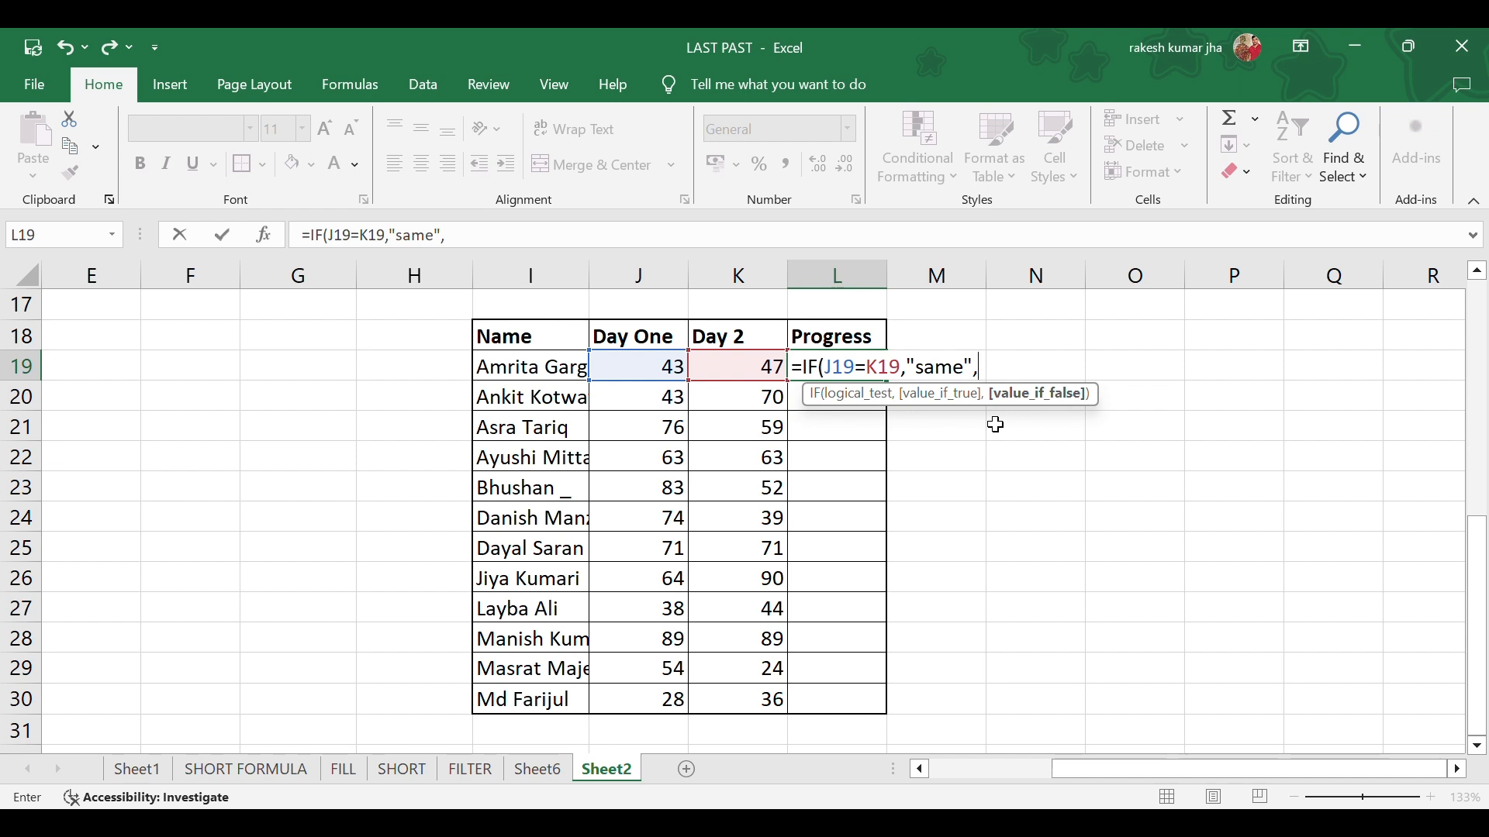
# Give the L19 formula "Not same" as its value if false and complete it as =IF(J19=K19,"same","Not same").
pyautogui.write('Not')
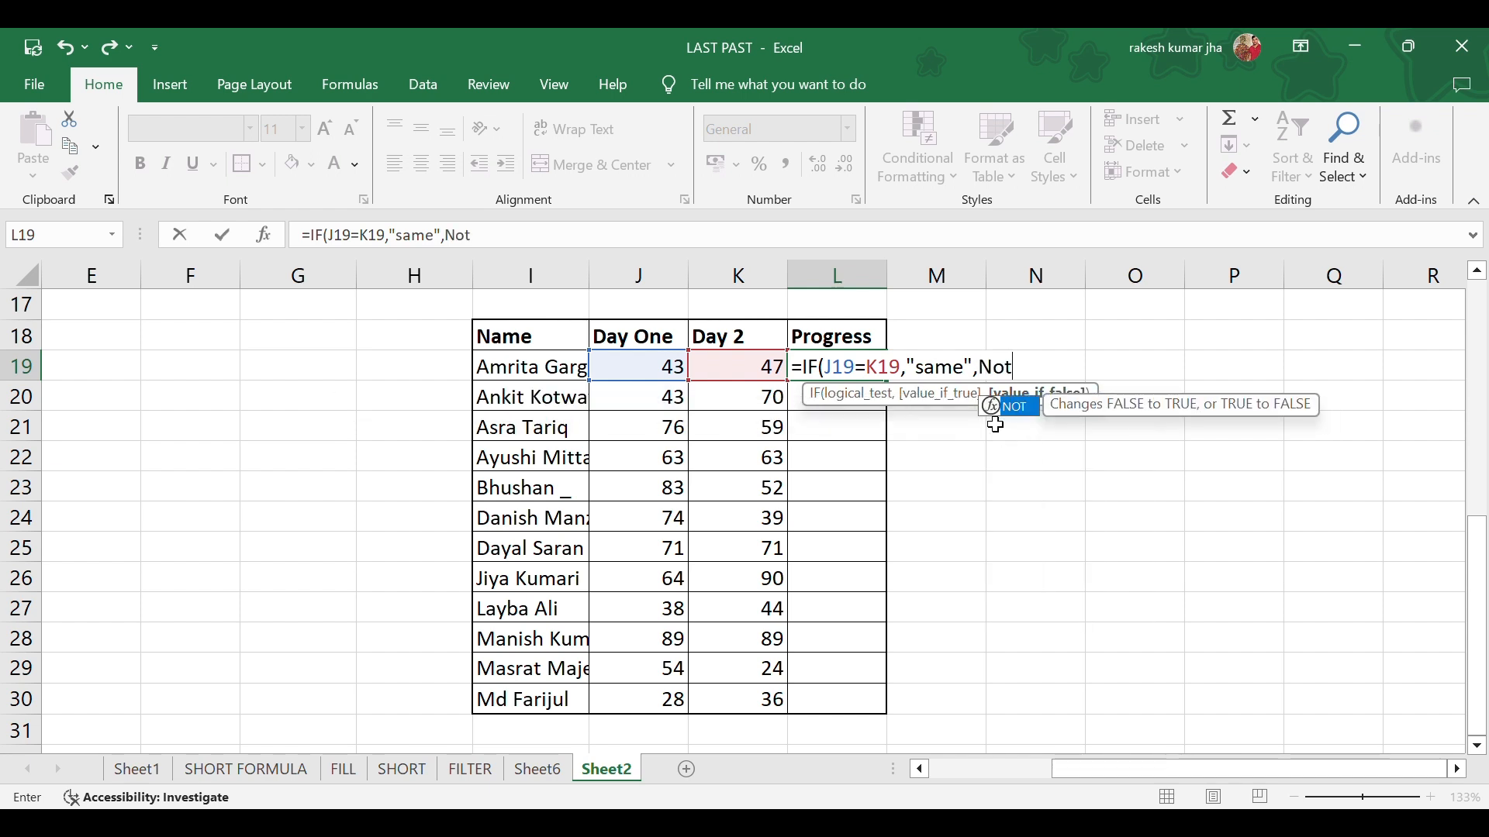
pyautogui.press('BackSpace')
pyautogui.press('BackSpace')
pyautogui.press('BackSpace')
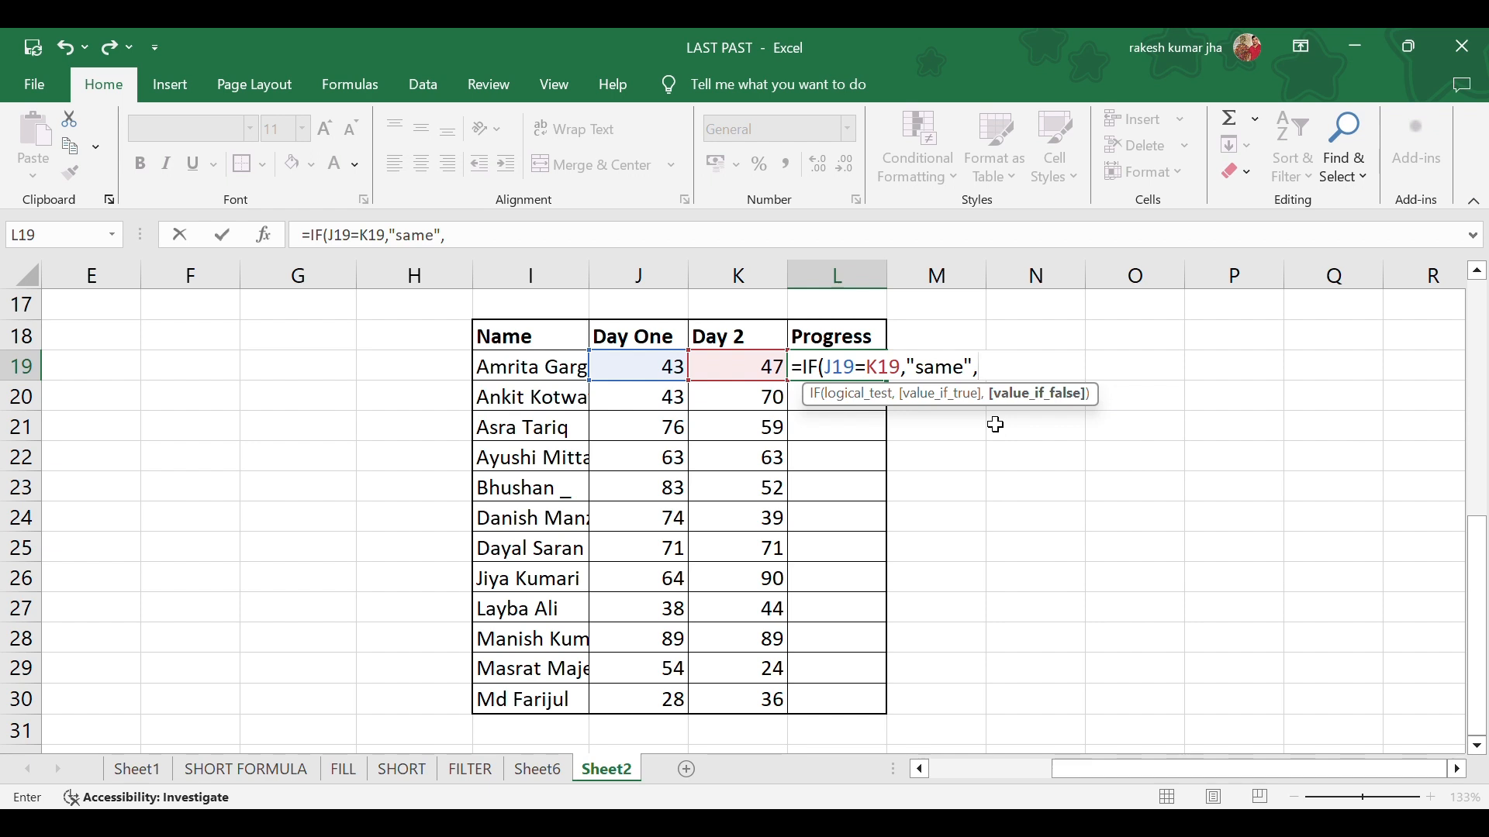
pyautogui.write('"n')
pyautogui.press('BackSpace')
pyautogui.write('Not same')
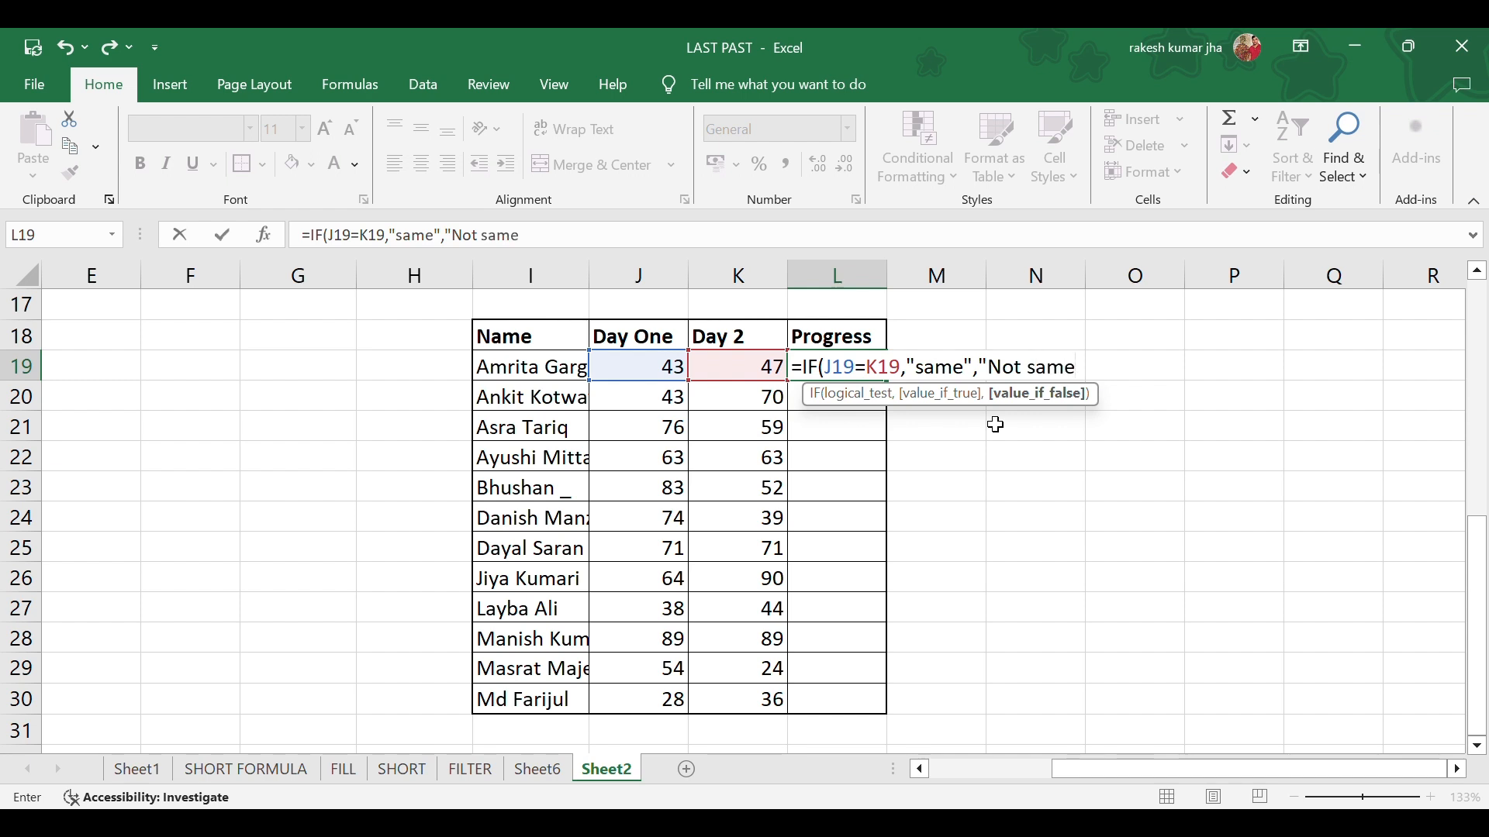
pyautogui.write('")')
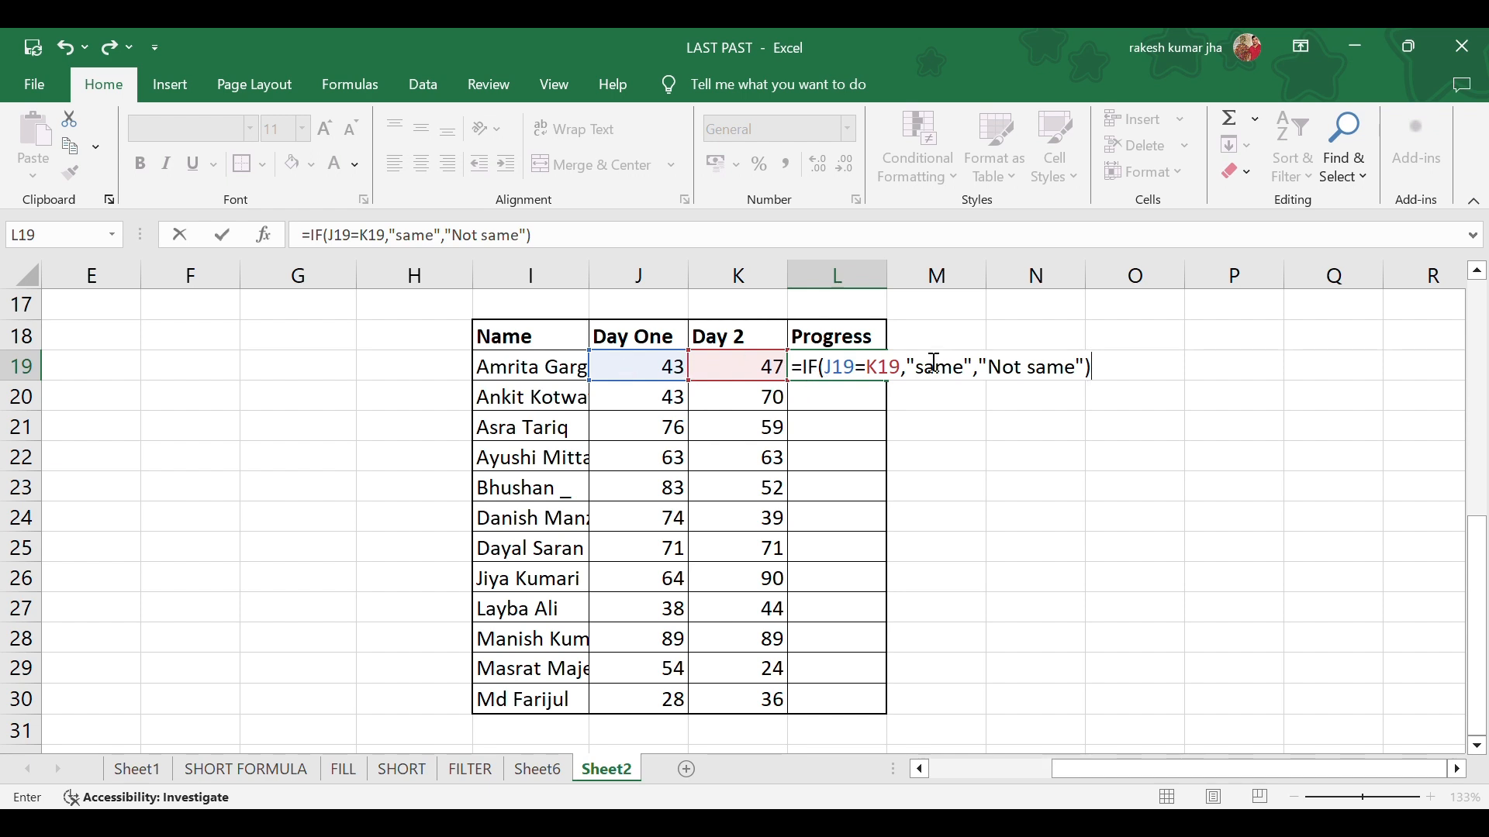
pyautogui.press('Return')
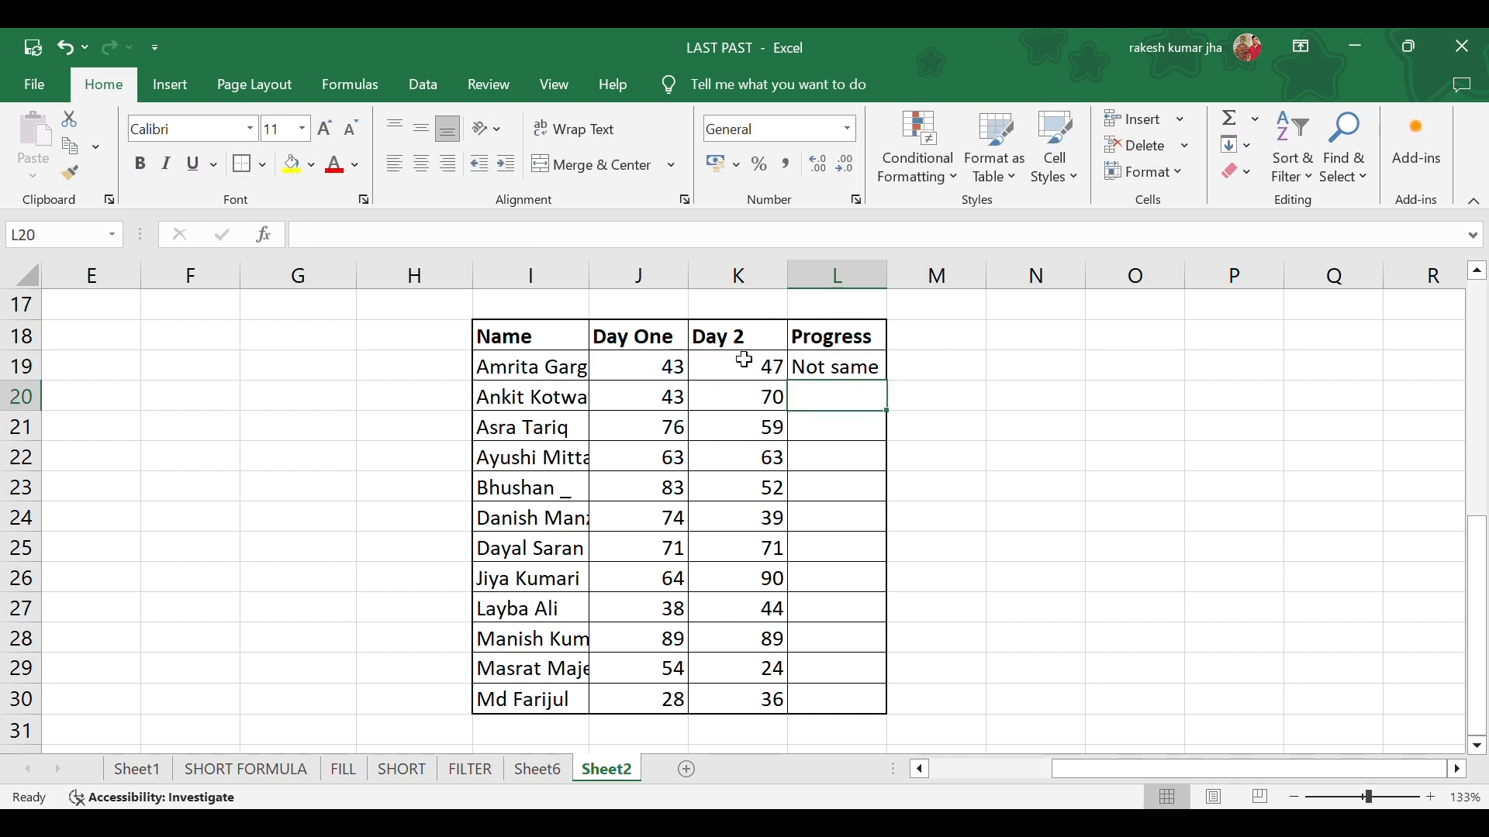
# Fill the Progress formula from L19 down through L30.
pyautogui.click(858, 373)
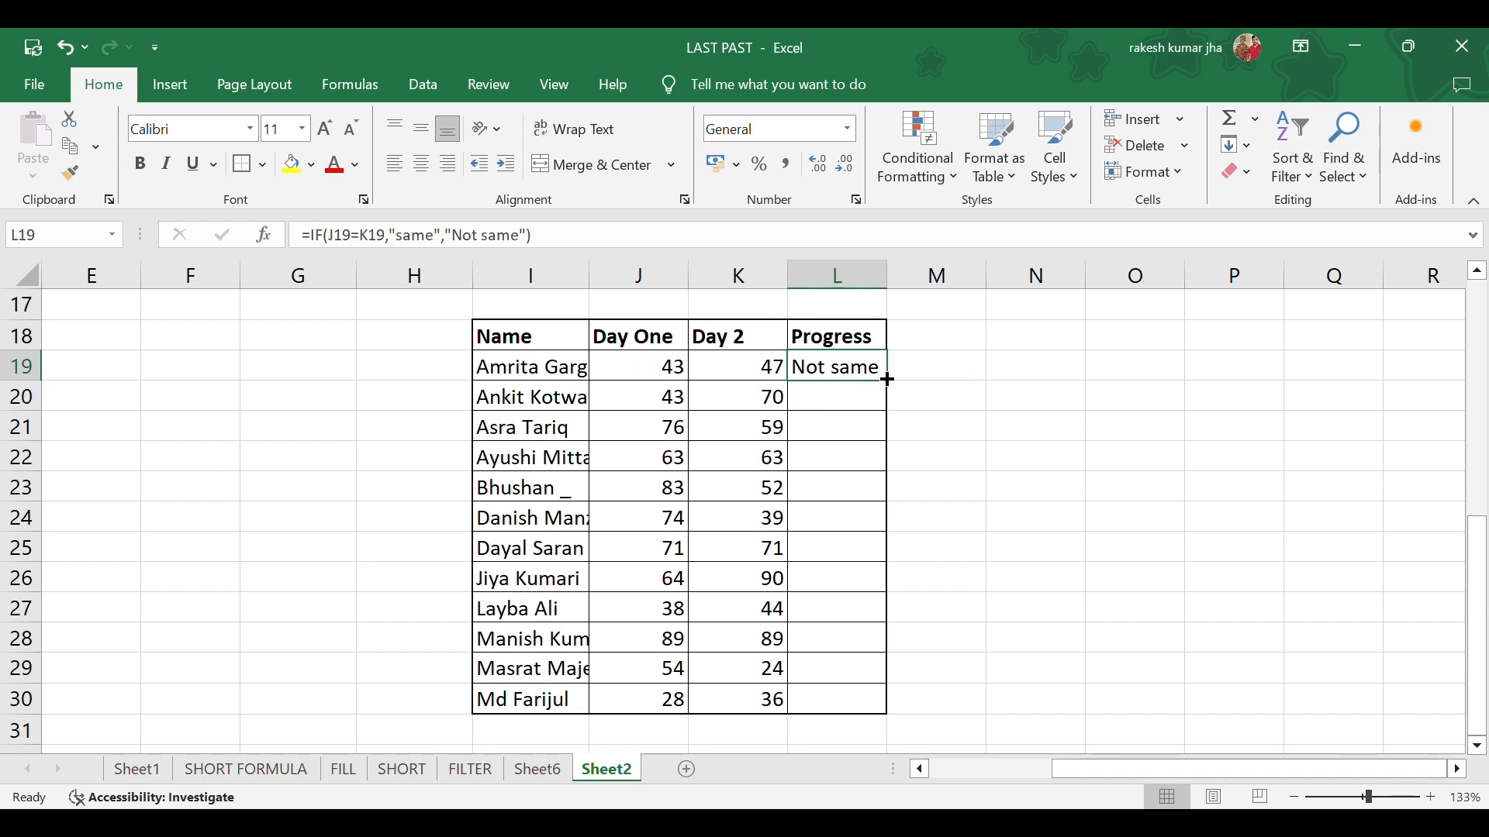
pyautogui.moveTo(887, 379); pyautogui.dragTo(869, 648)
pyautogui.scroll(1, 983, 562)
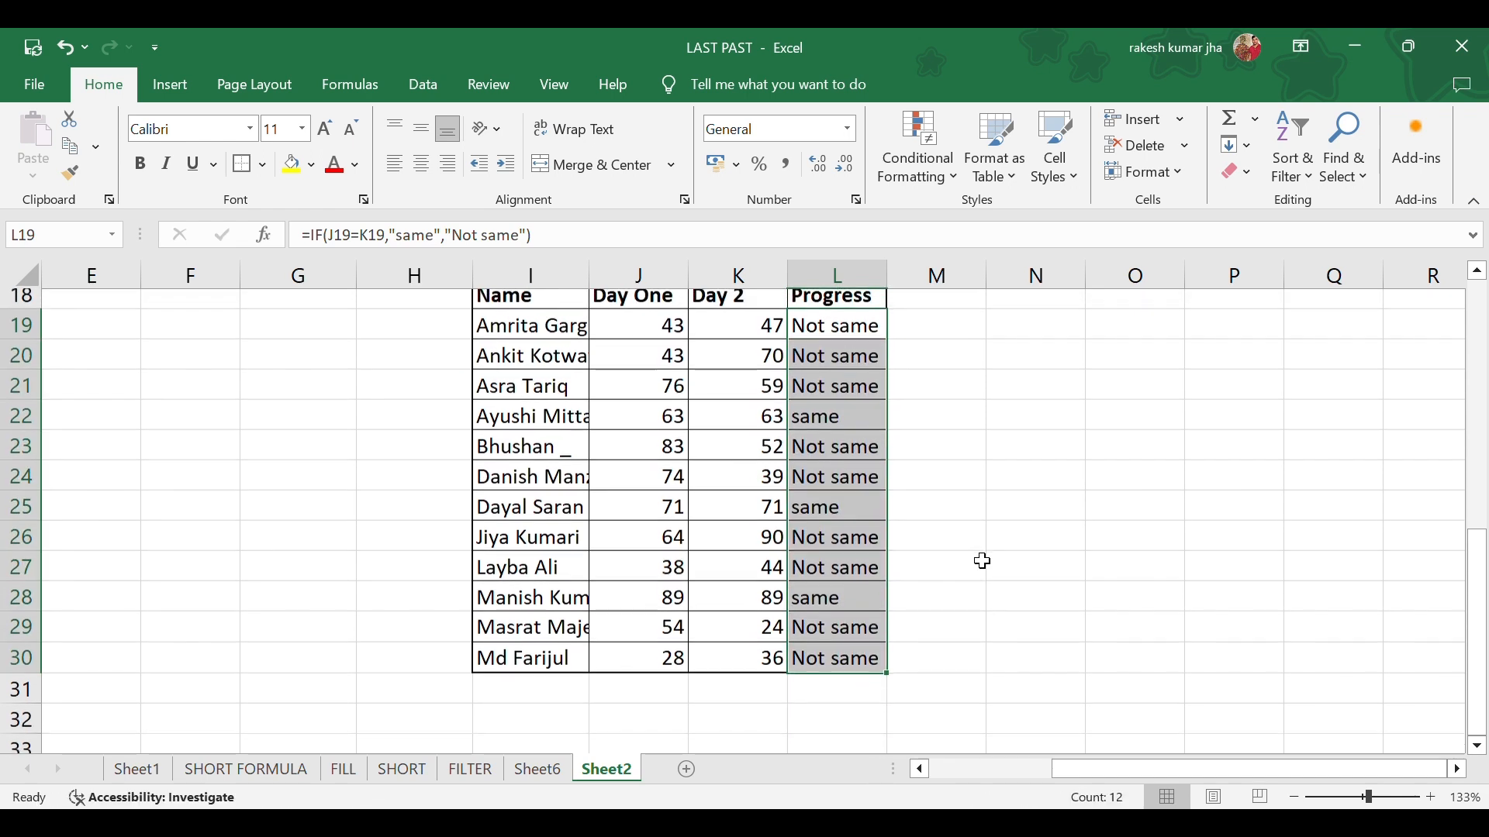
# Compare the Day One, Day 2 and Progress cells in rows 22, 25 and 28.
pyautogui.moveTo(635, 426); pyautogui.dragTo(819, 435)
pyautogui.moveTo(668, 541); pyautogui.dragTo(804, 564)
pyautogui.moveTo(661, 607); pyautogui.dragTo(834, 607)
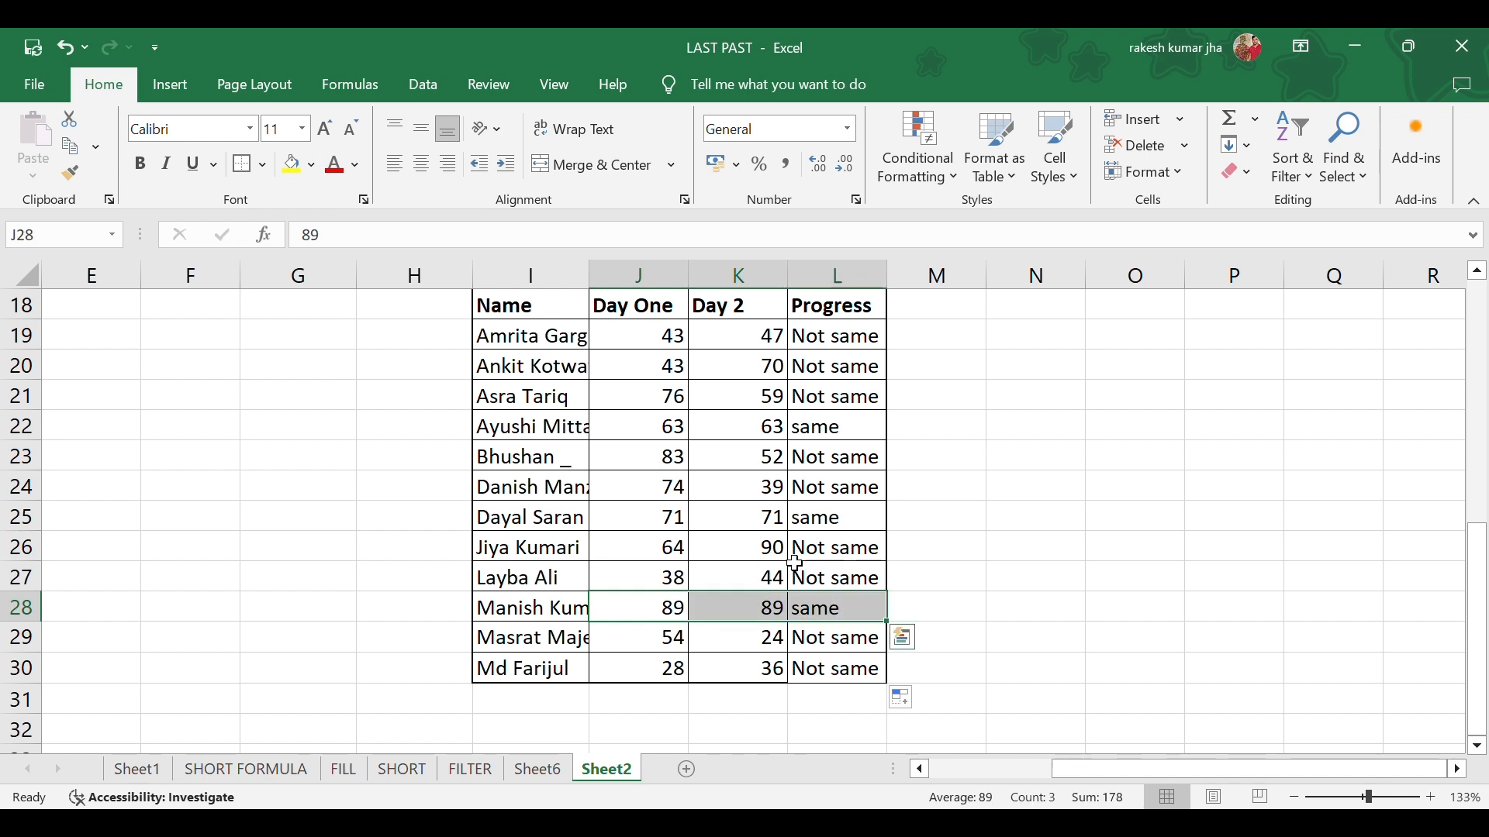
# Change the Day One value in J19 to 47 to test the Progress formula.
pyautogui.click(674, 335)
pyautogui.doubleClick(676, 336)
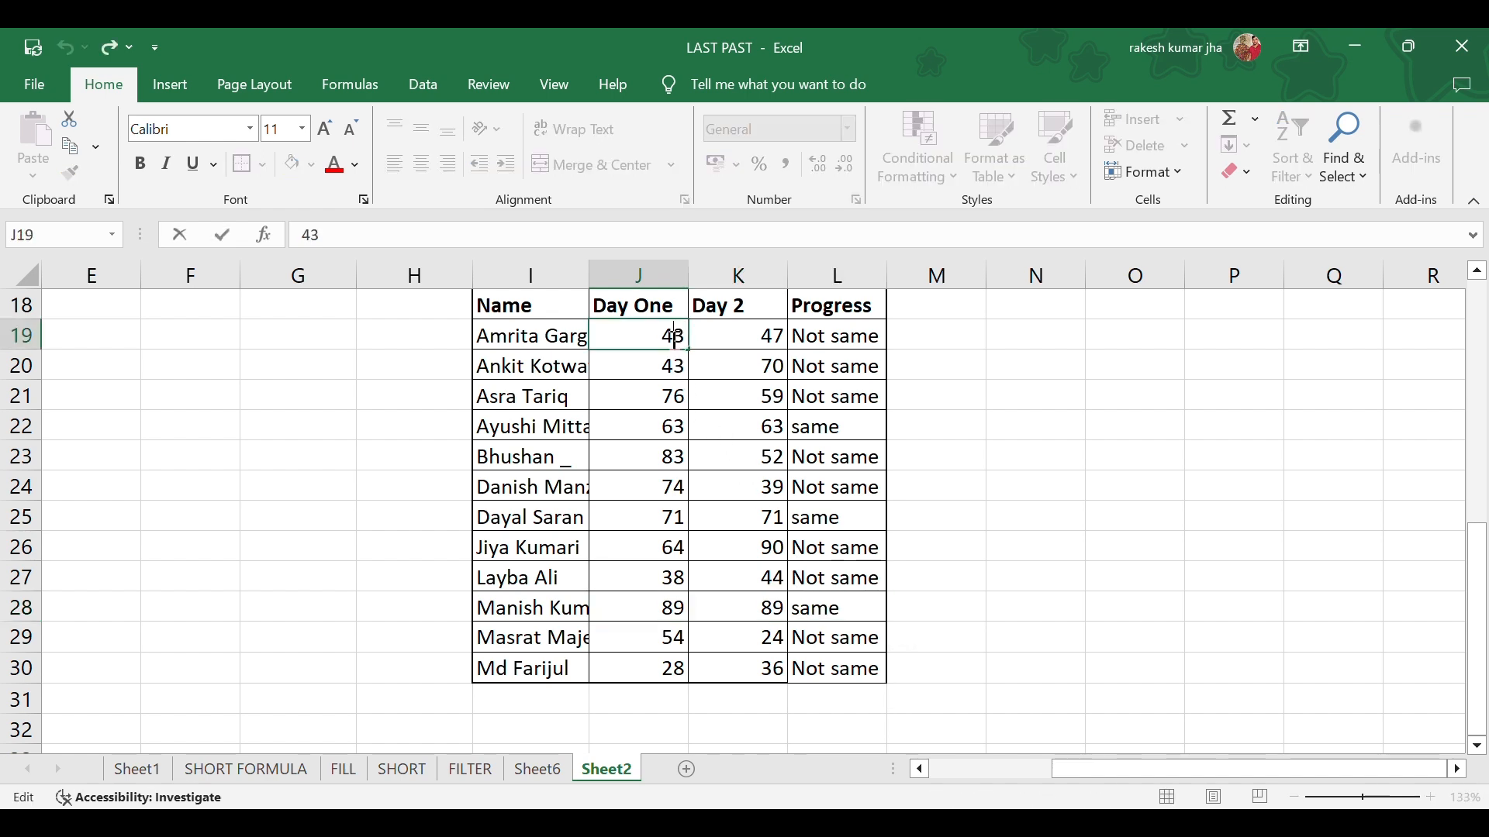
pyautogui.write('\\')
pyautogui.press('BackSpace')
pyautogui.press('BackSpace')
pyautogui.write('7')
pyautogui.press('Return')
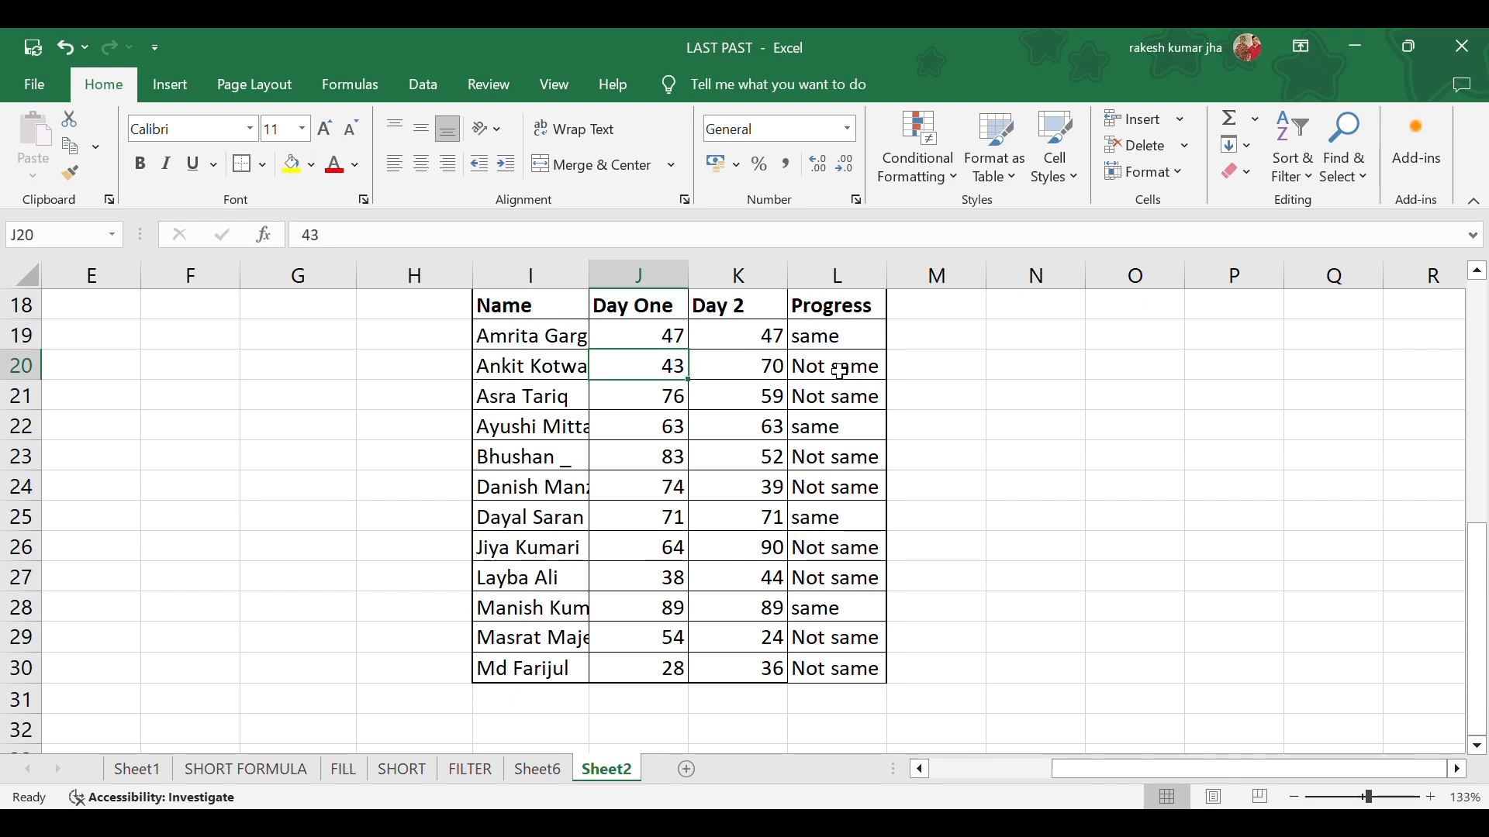
# Examine the IF formula in Progress cell L19 with its cell references and arguments, leaving it as it is.
pyautogui.scroll(1, 839, 372)
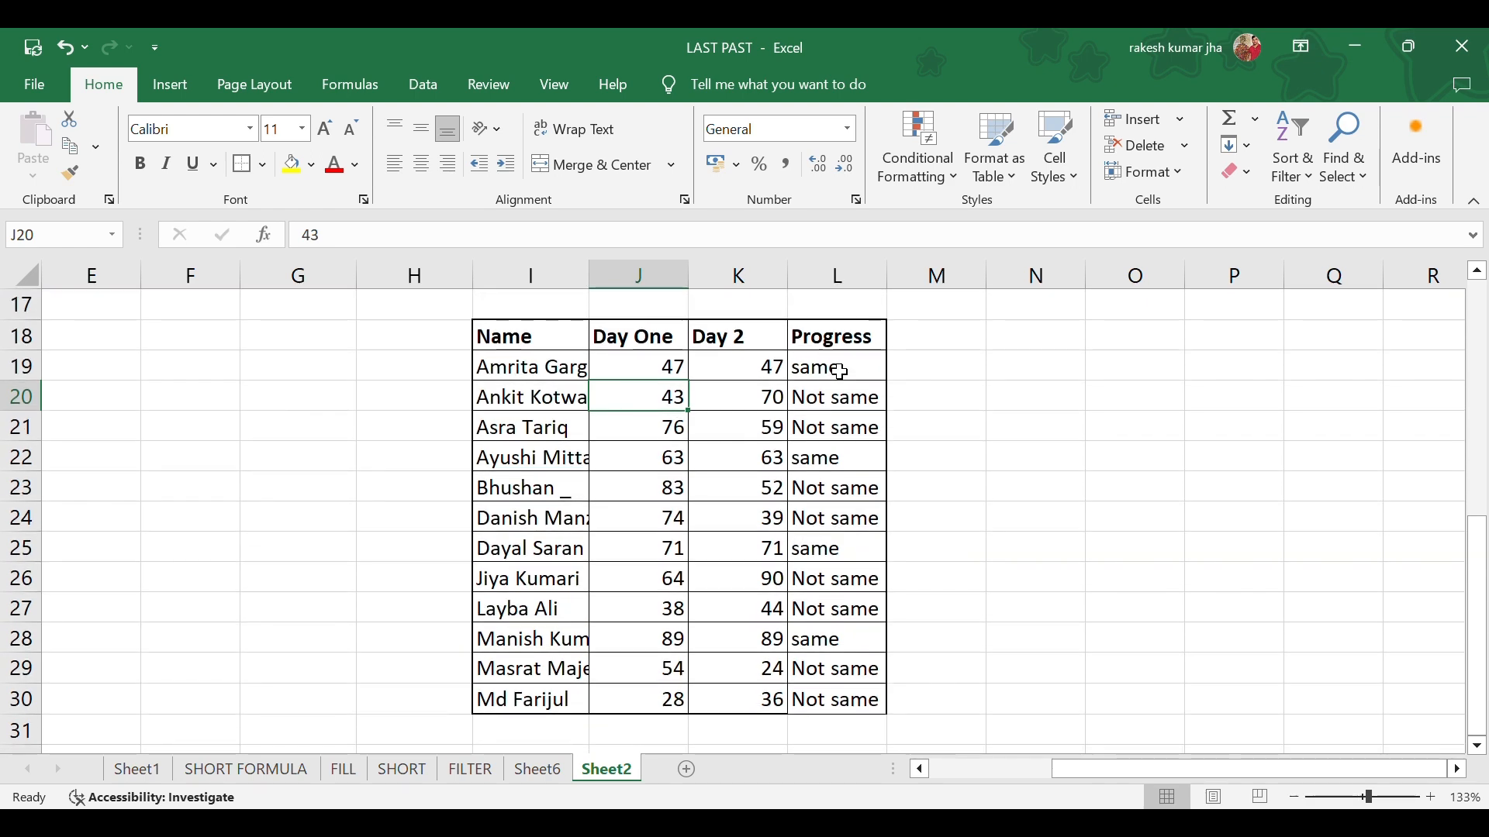
pyautogui.hscroll(-2, 839, 371)
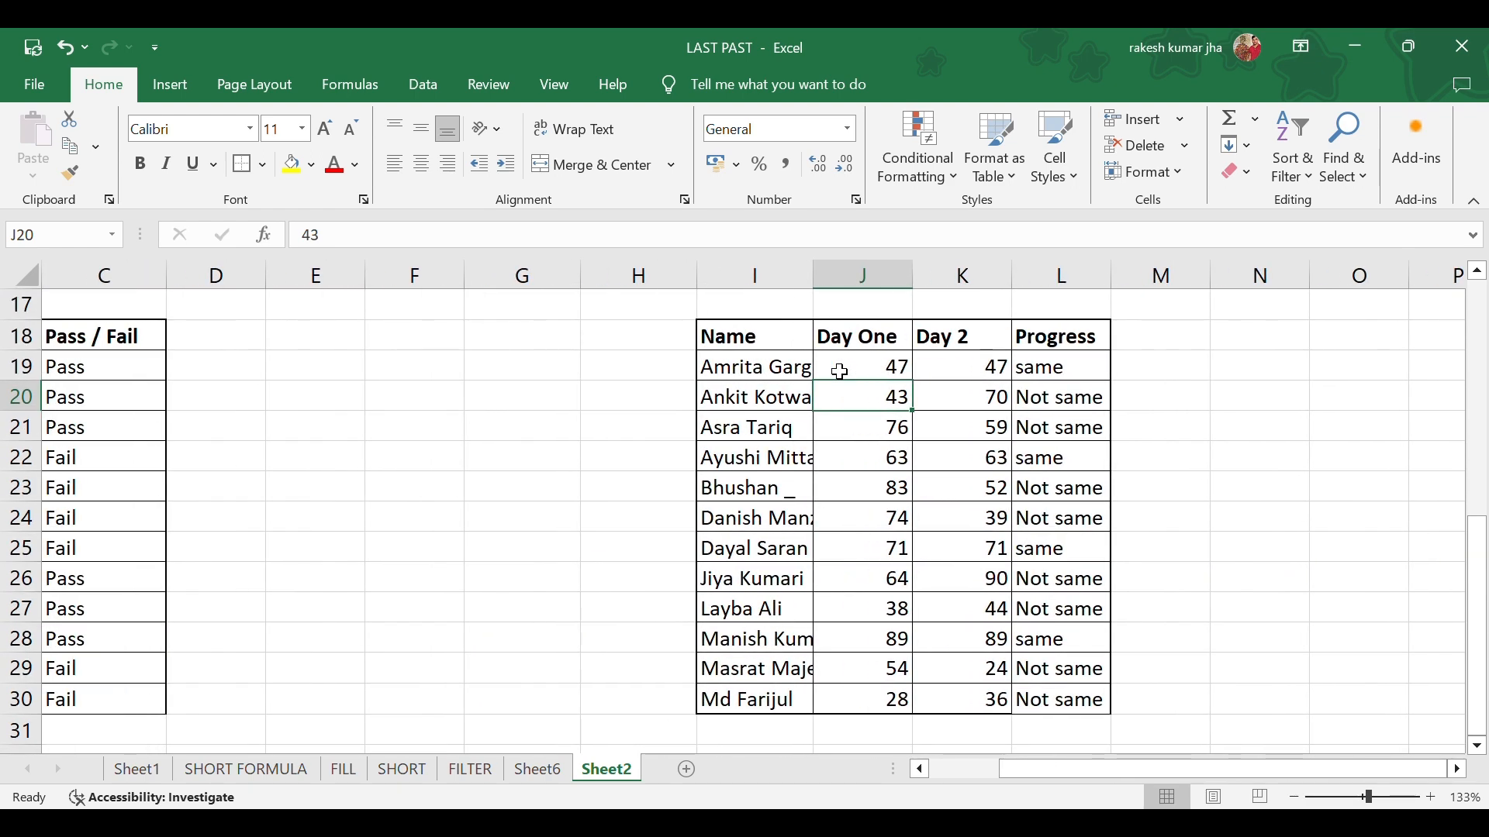
pyautogui.click(1077, 371)
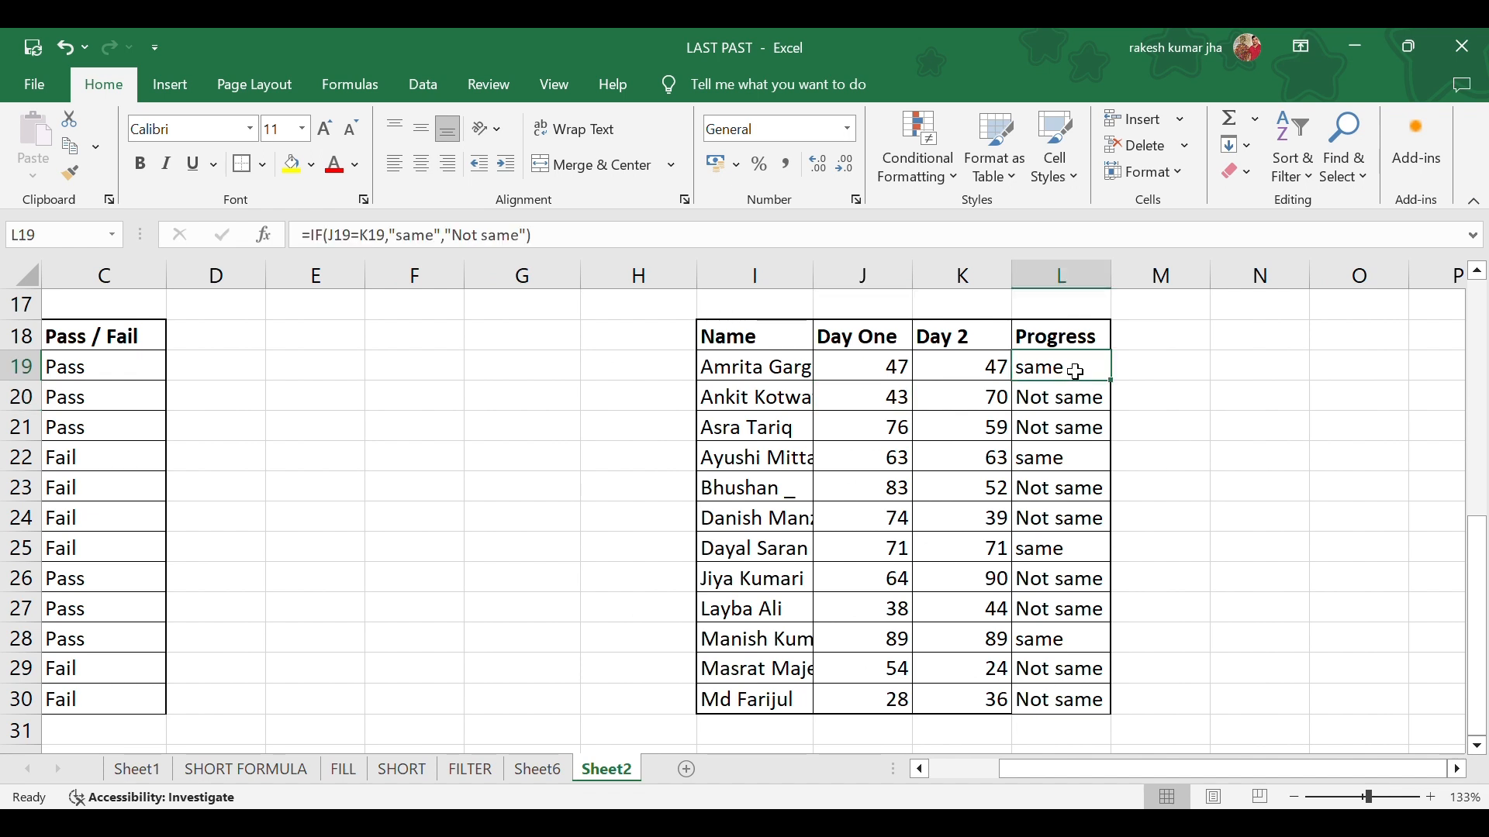
pyautogui.doubleClick(1076, 371)
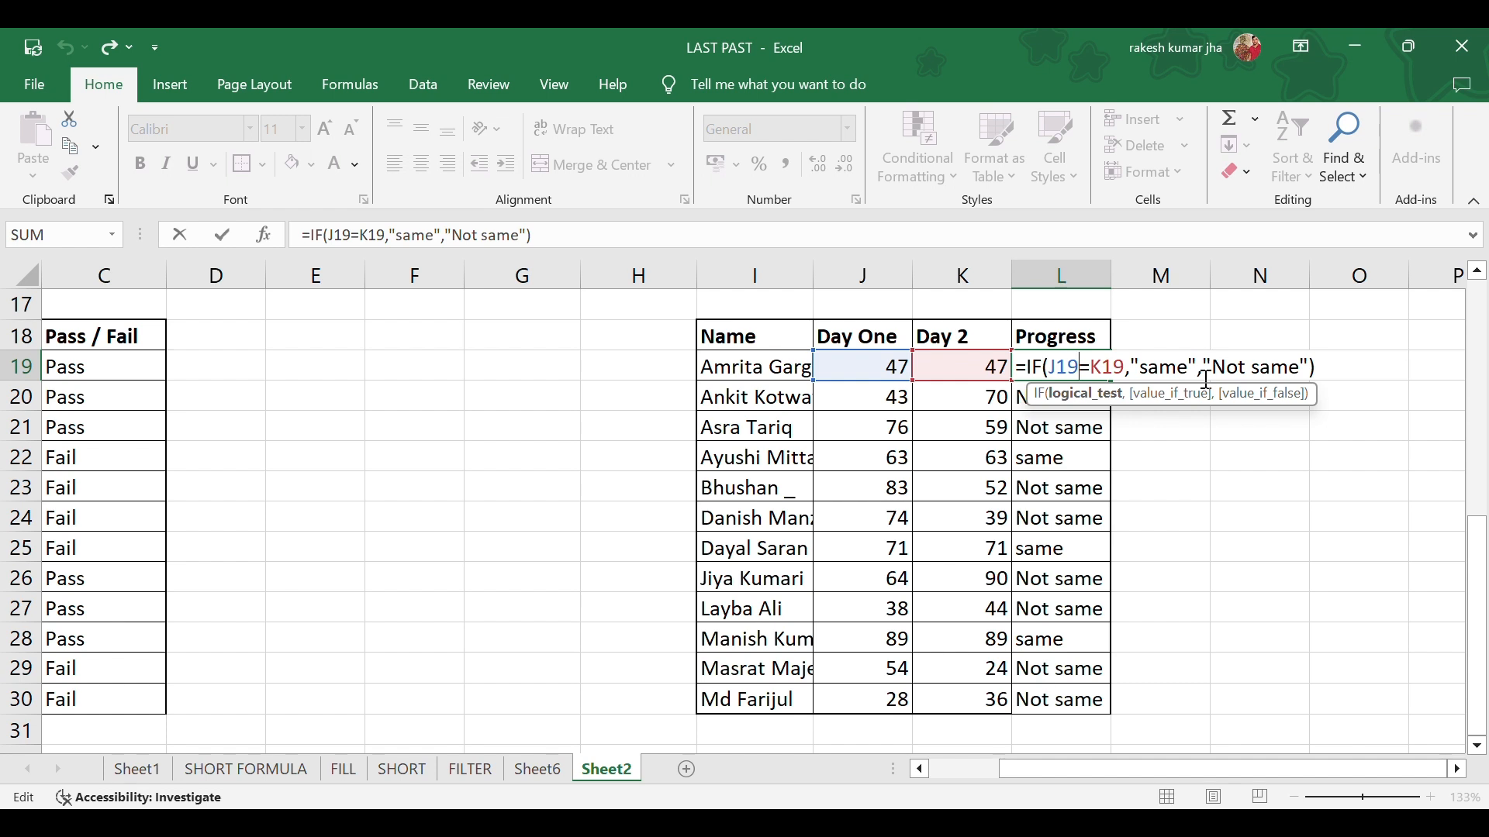
pyautogui.press('Return')
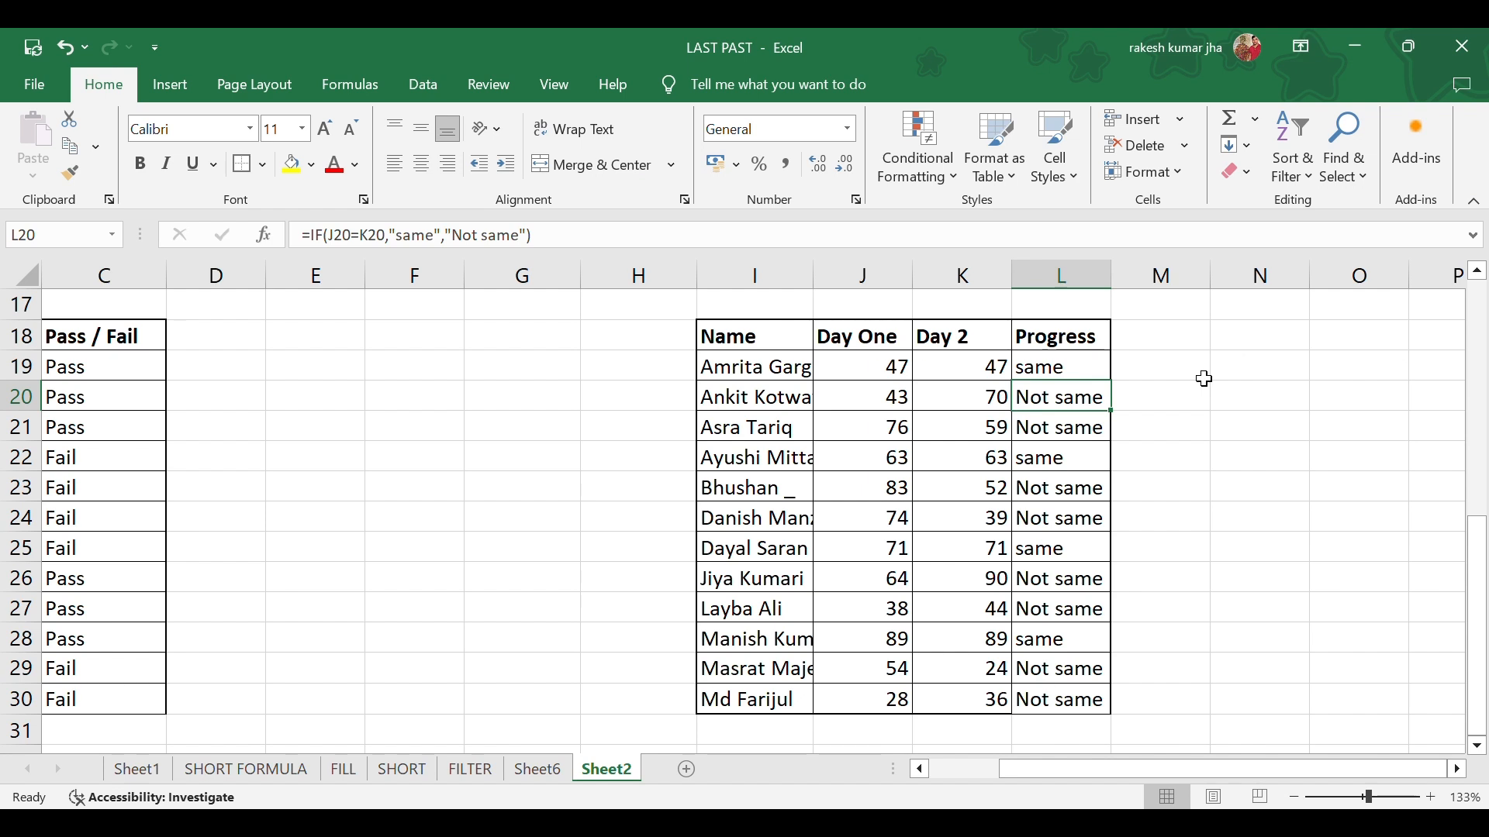